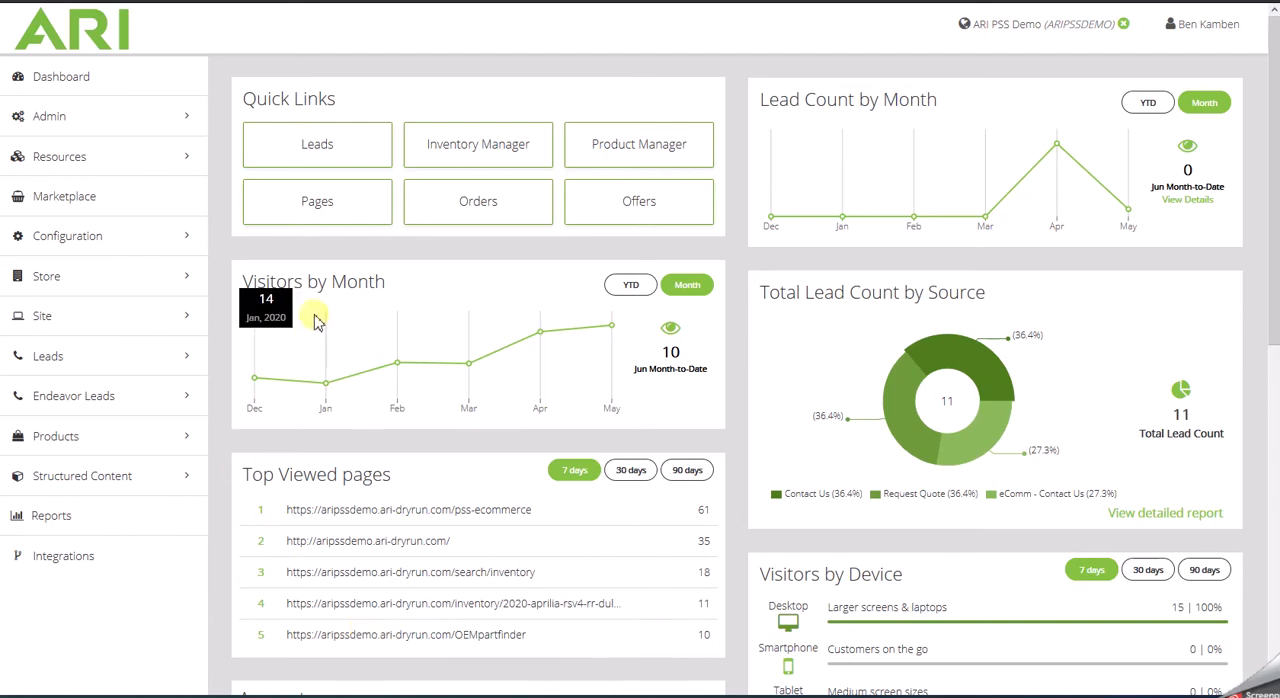
# - Open the Account Settings of the PSS Ecommerce configuration and dismiss the advisory notice
pyautogui.moveTo(118, 240)
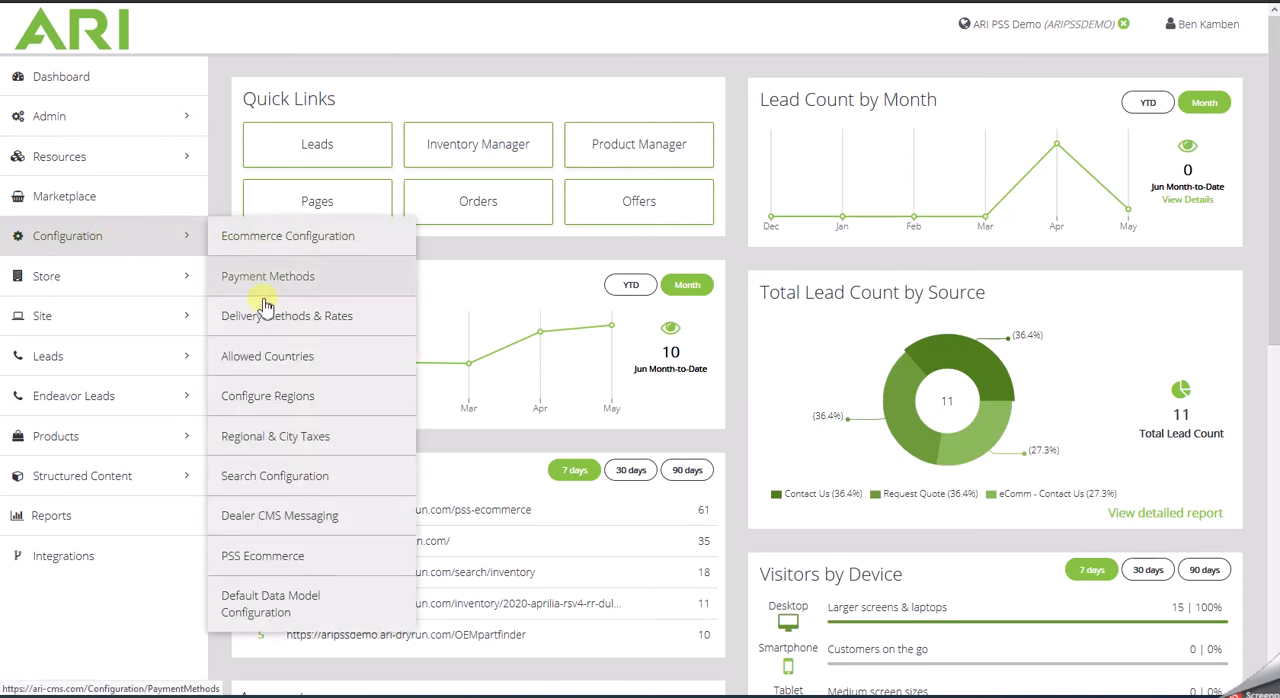
pyautogui.click(273, 566)
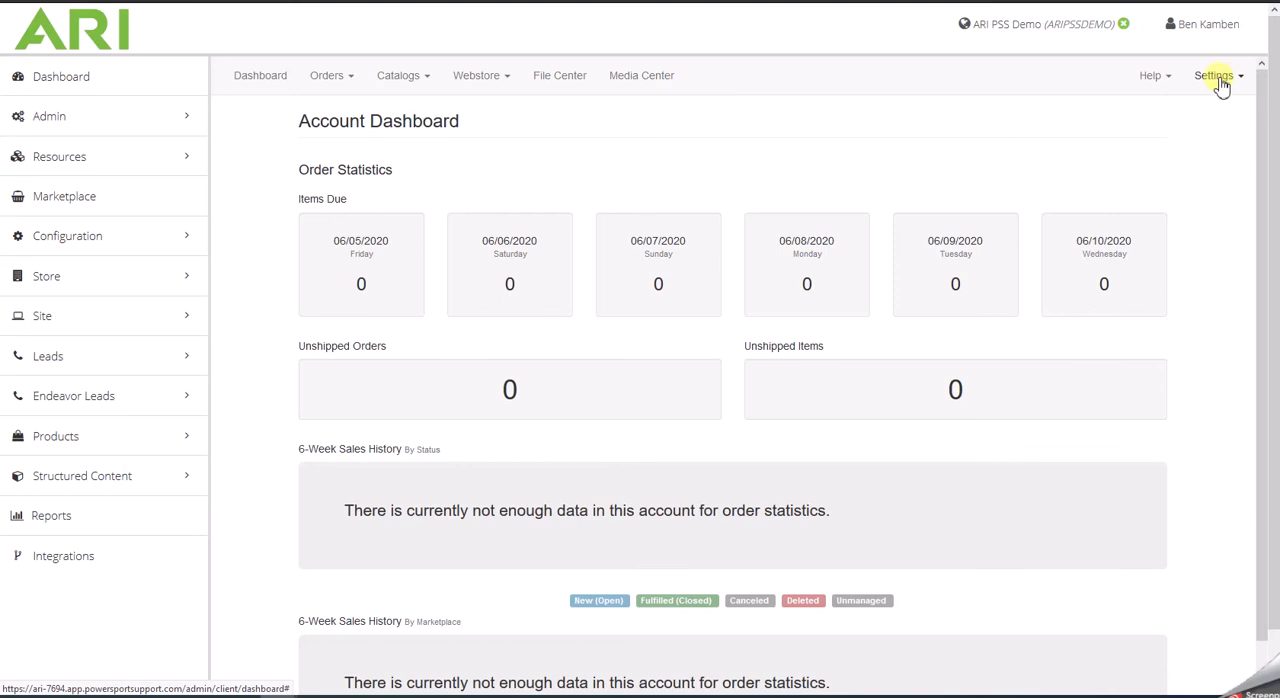
pyautogui.click(1220, 84)
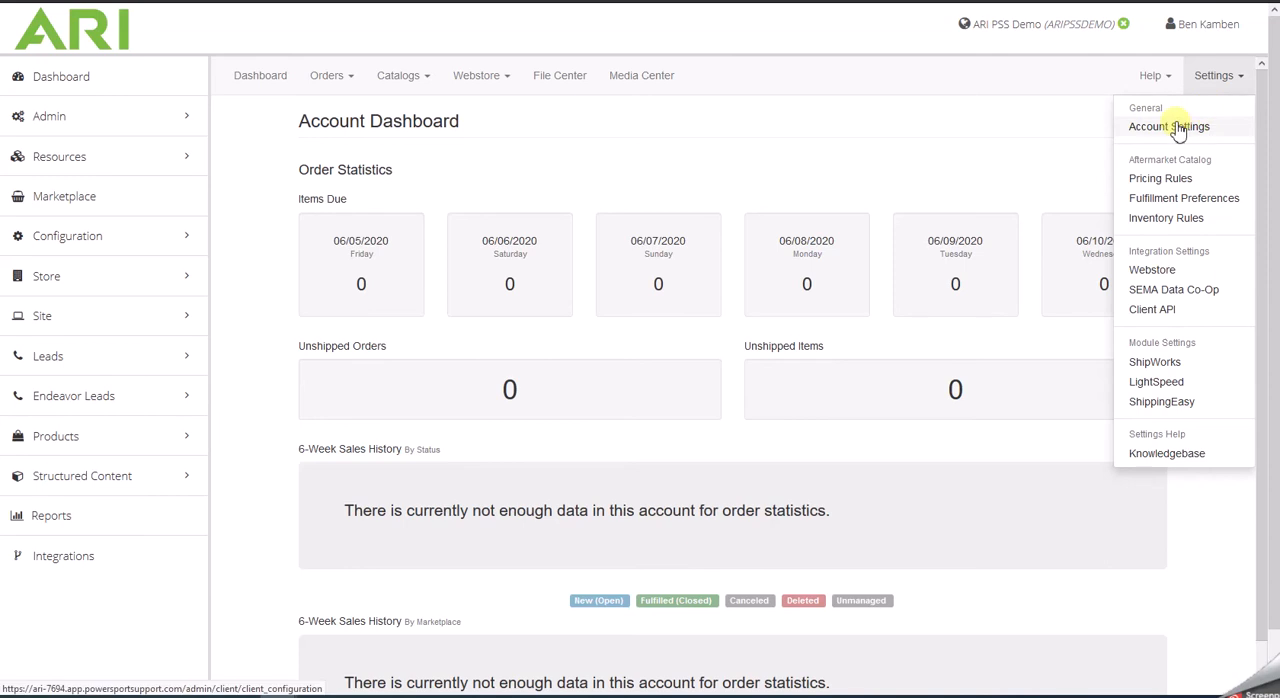
pyautogui.click(1180, 130)
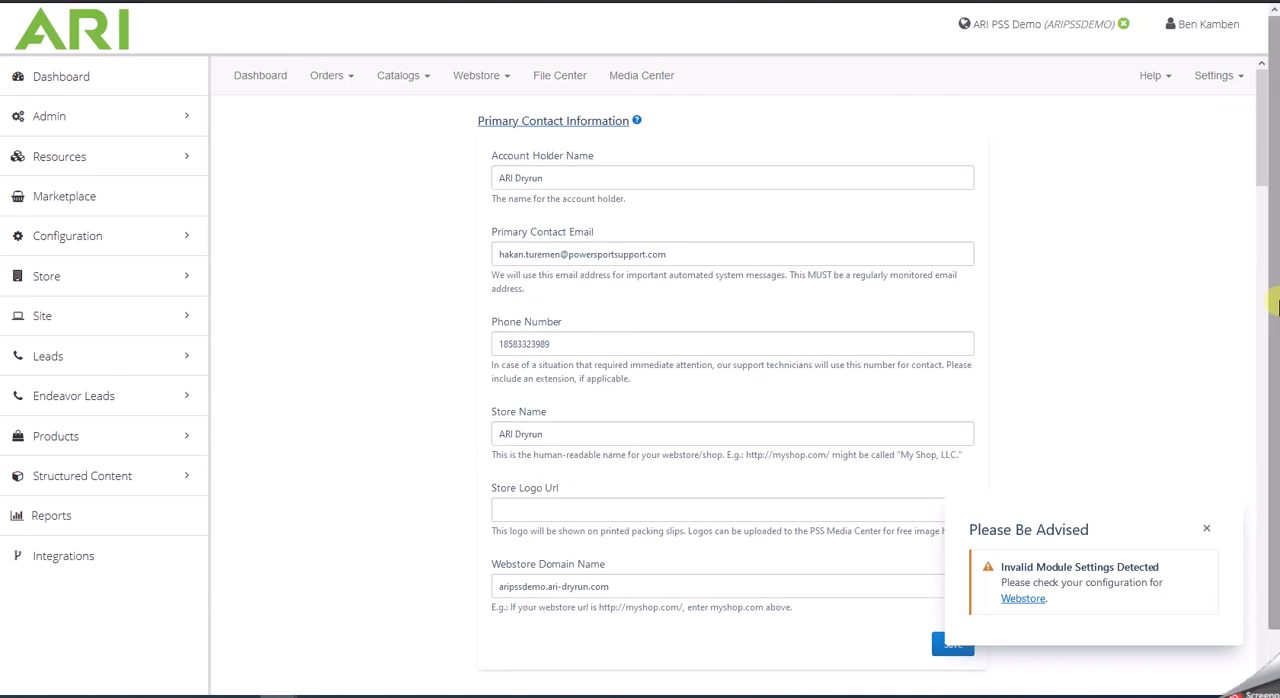
pyautogui.click(1206, 529)
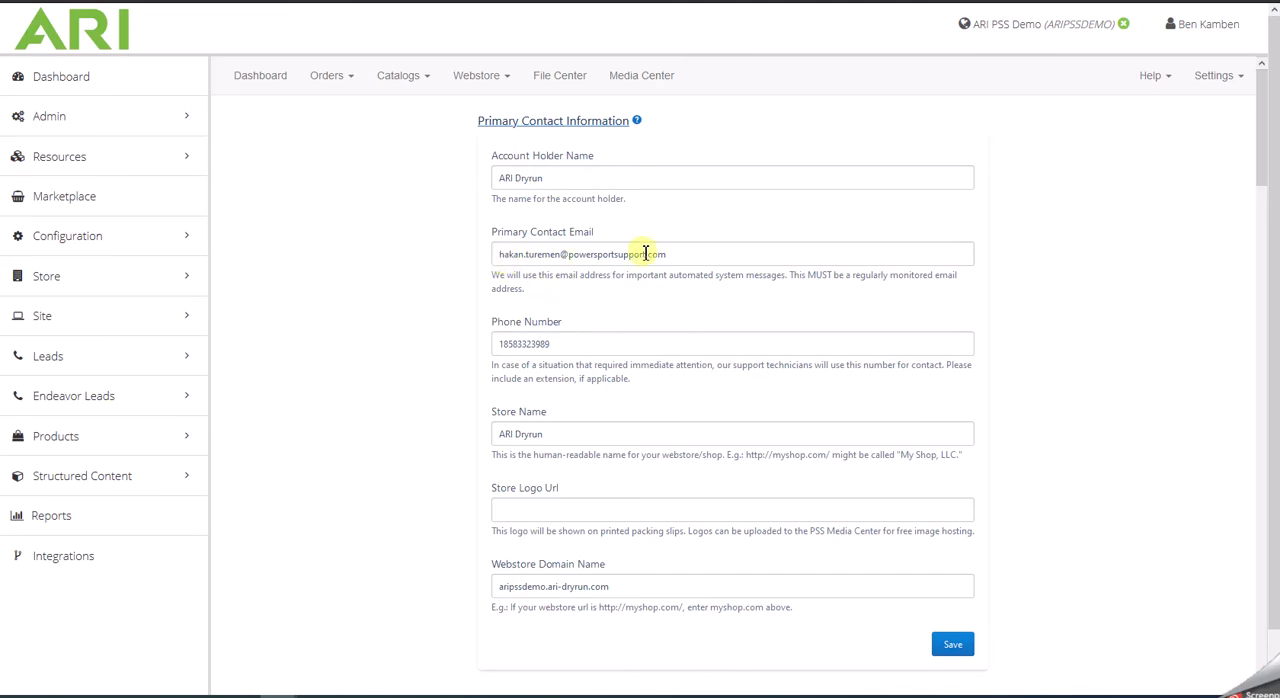
# - Review the primary contact information and all dealer identification fields in the account settings, returning to the start of the page
pyautogui.scroll(-1, 682, 380)
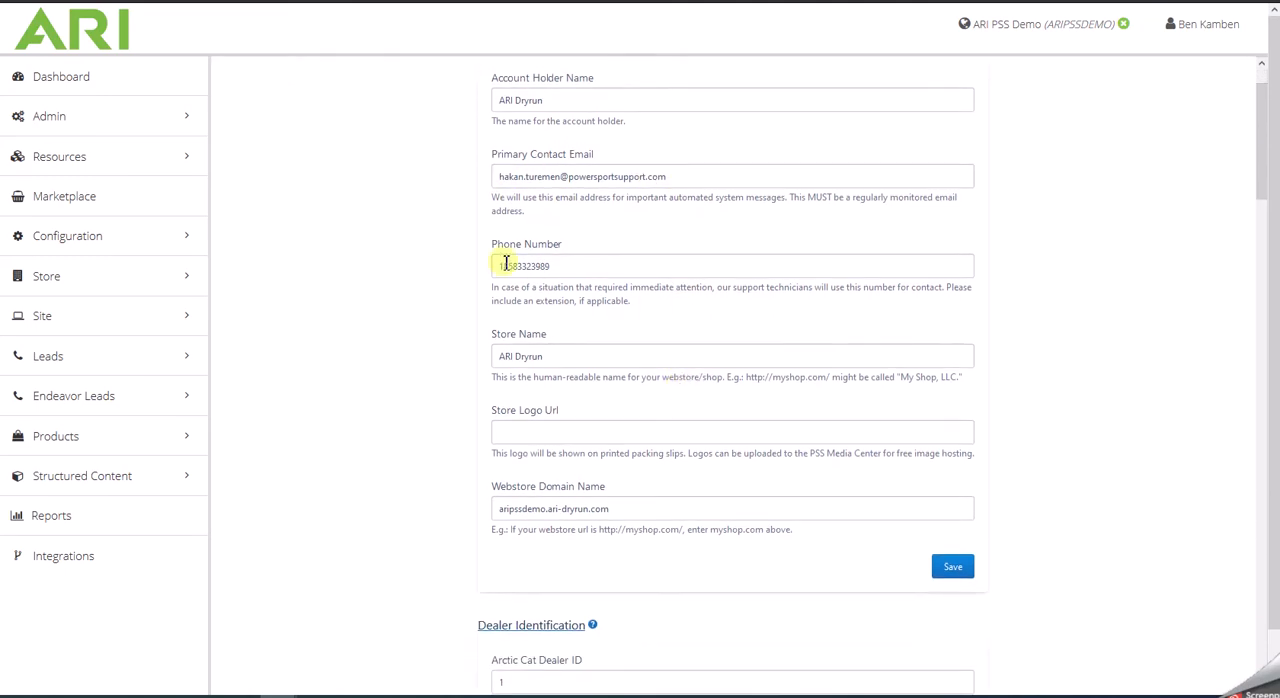
pyautogui.scroll(-2, 627, 372)
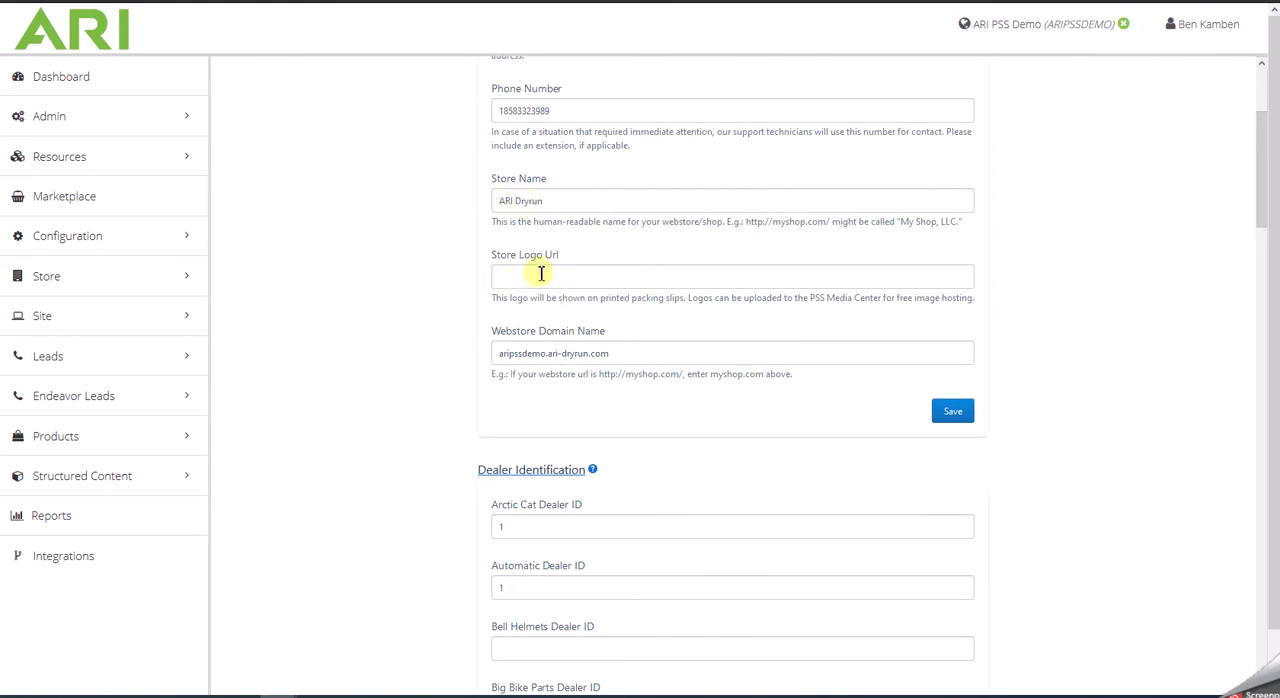
pyautogui.scroll(-1, 566, 271)
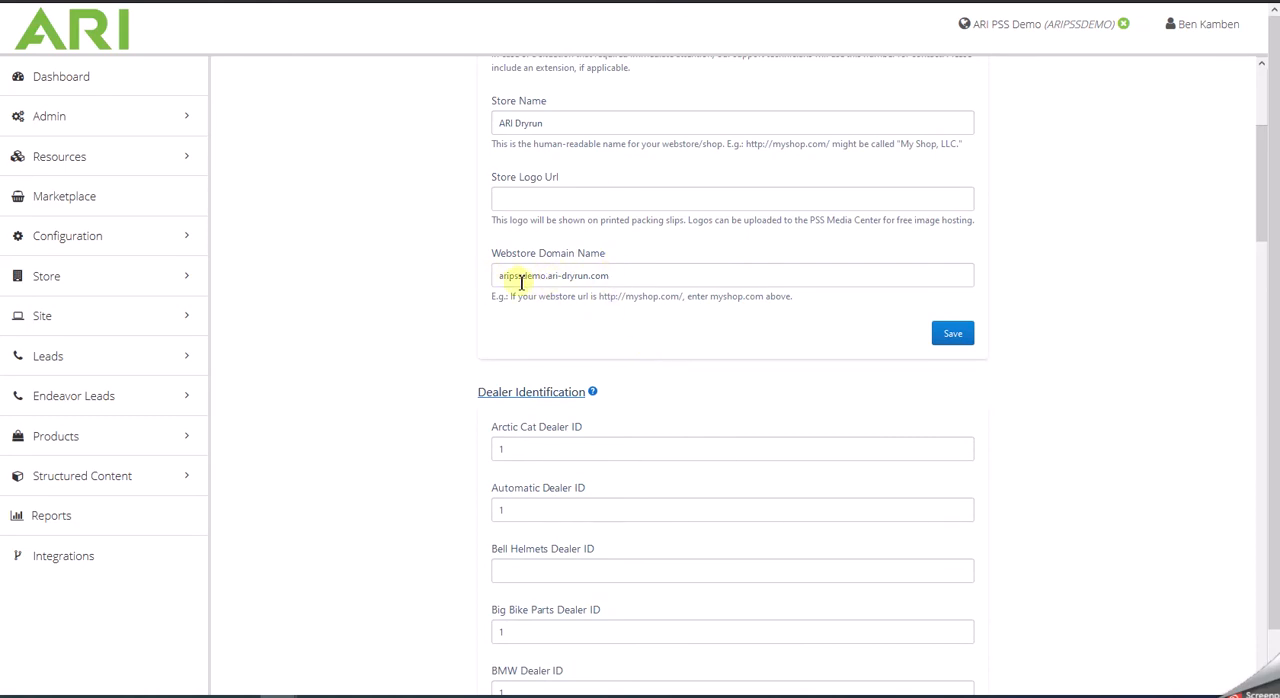
pyautogui.scroll(-2, 772, 283)
pyautogui.scroll(-1, 784, 340)
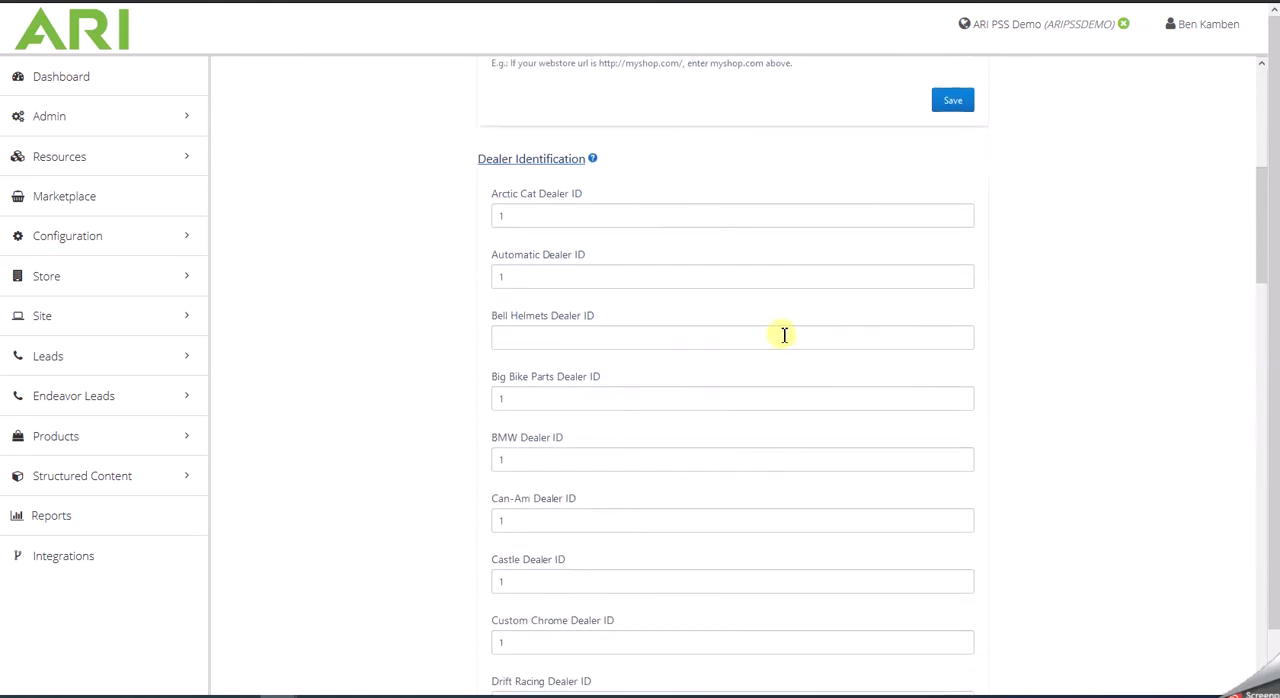
pyautogui.scroll(-1, 780, 329)
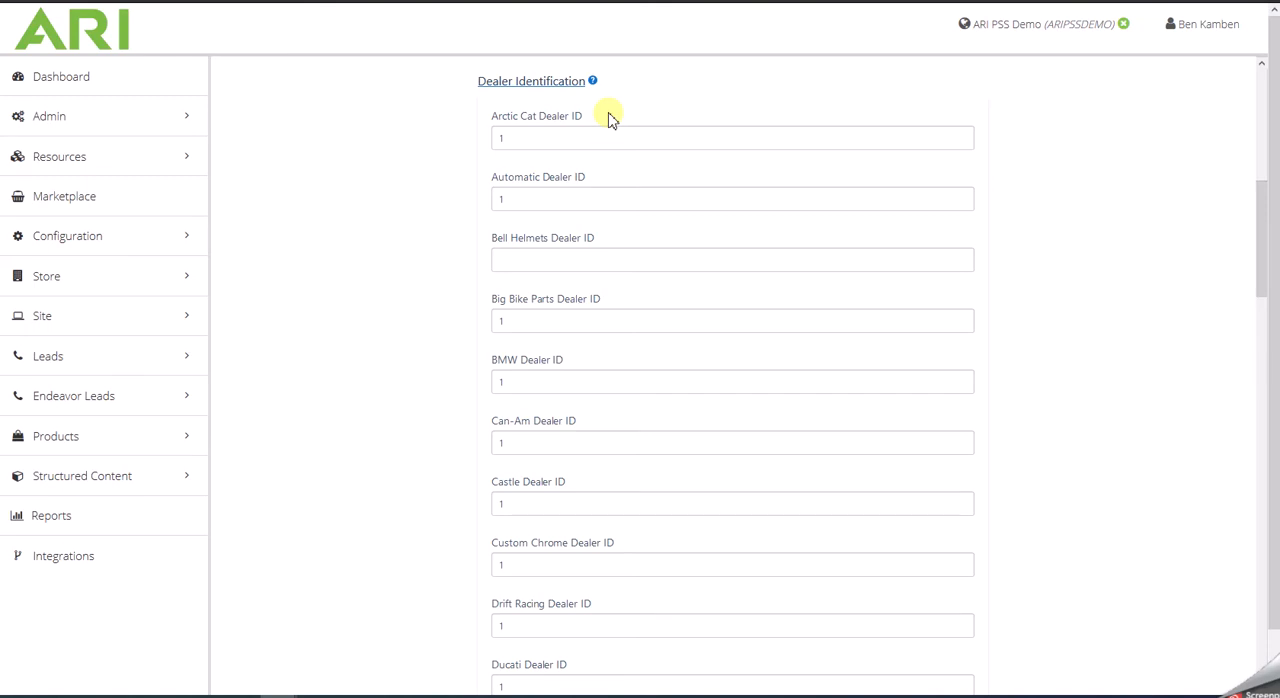
pyautogui.scroll(-6, 608, 332)
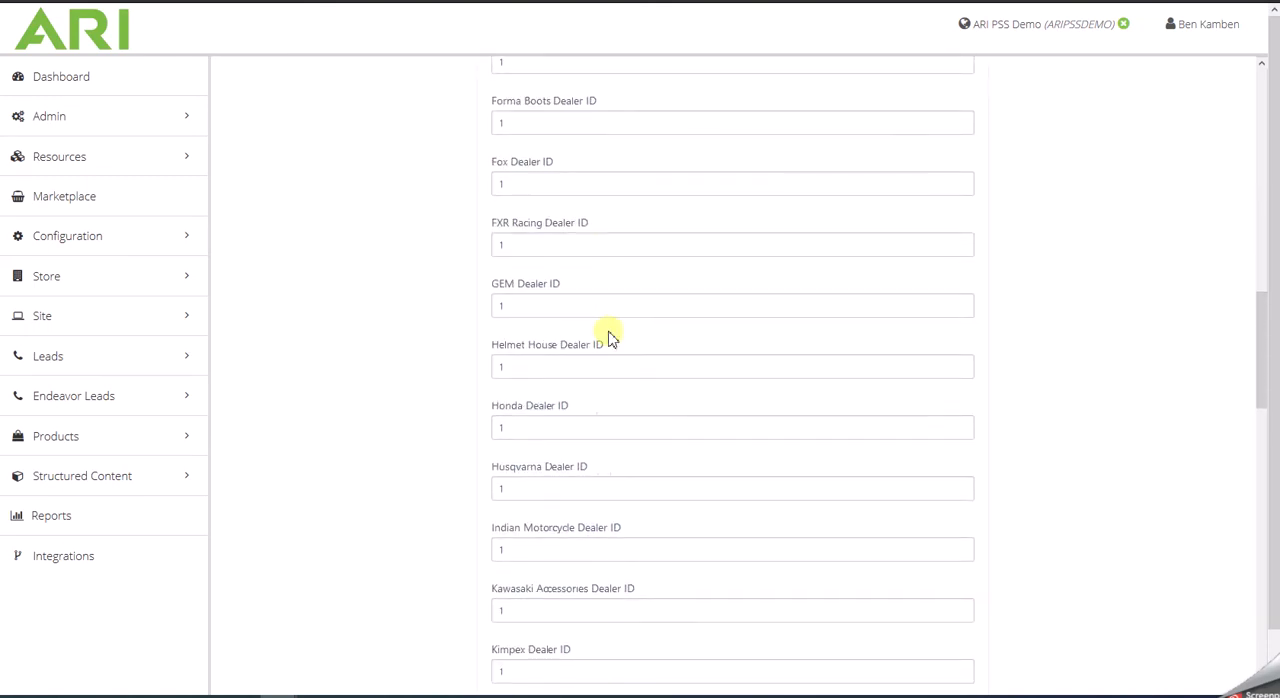
pyautogui.scroll(-7, 608, 332)
pyautogui.scroll(-5, 611, 332)
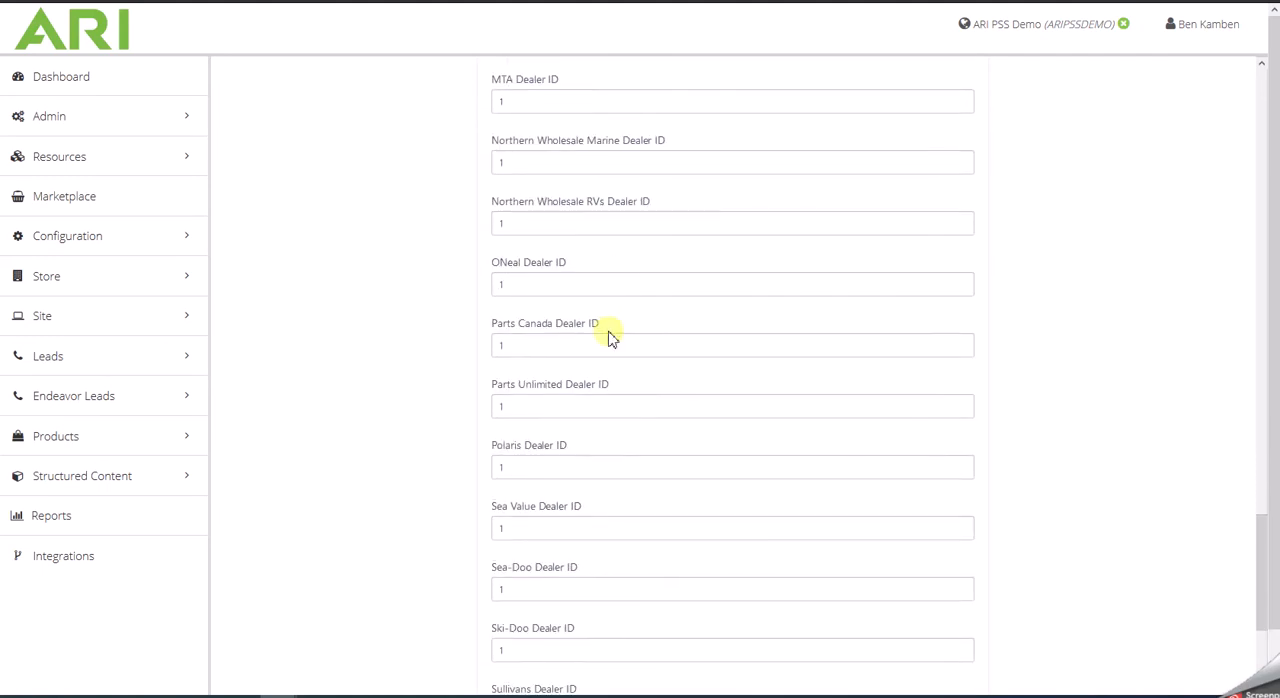
pyautogui.scroll(-6, 611, 337)
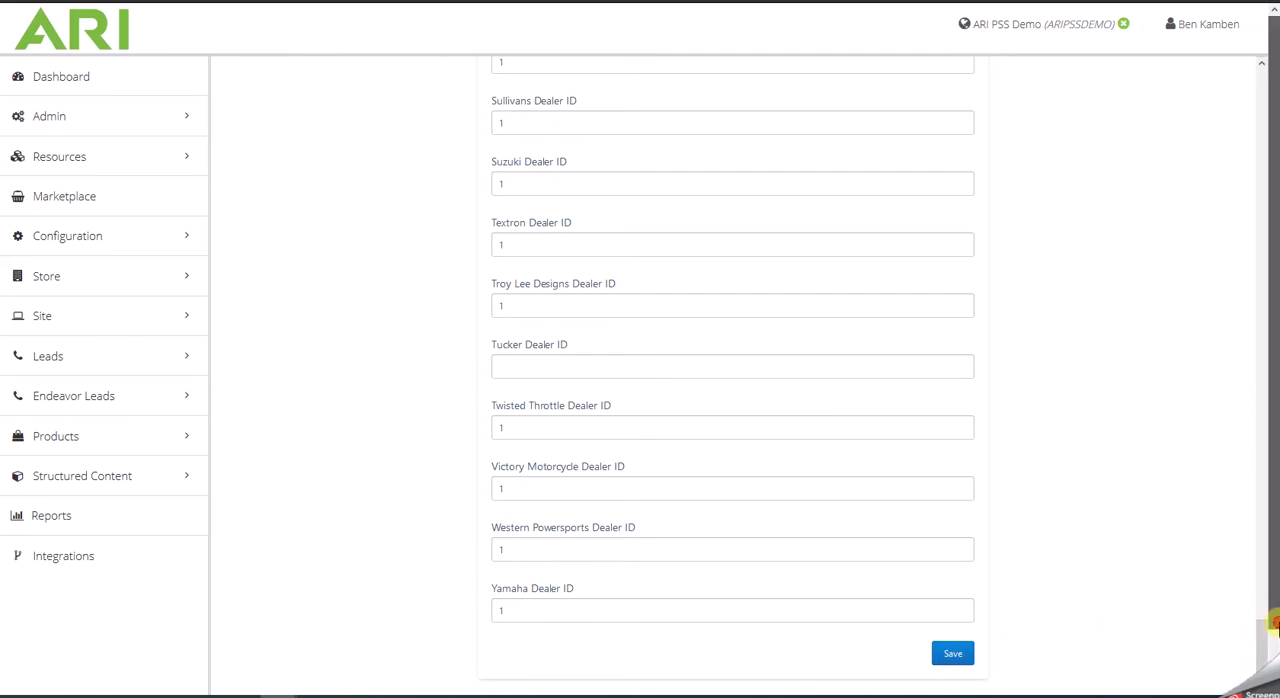
pyautogui.moveTo(1266, 635); pyautogui.dragTo(1248, 72)
# - Open the Webstore integration settings and dismiss the advisory notice
pyautogui.click(1233, 80)
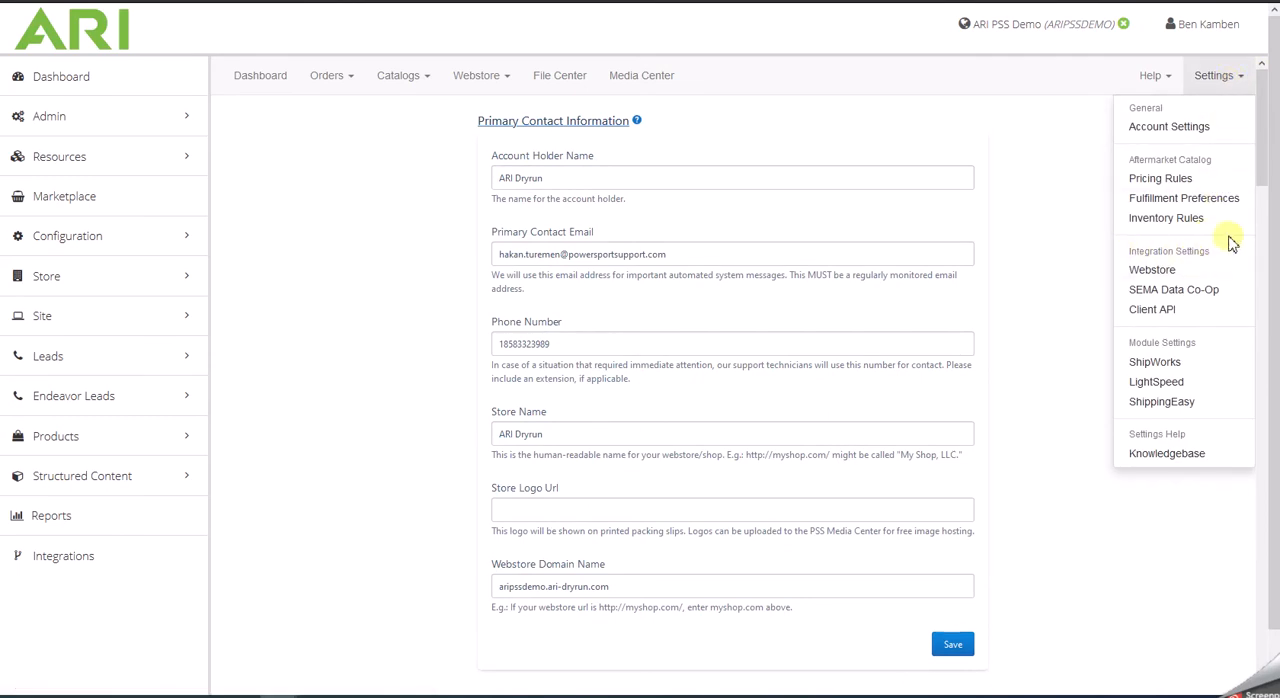
pyautogui.click(1153, 270)
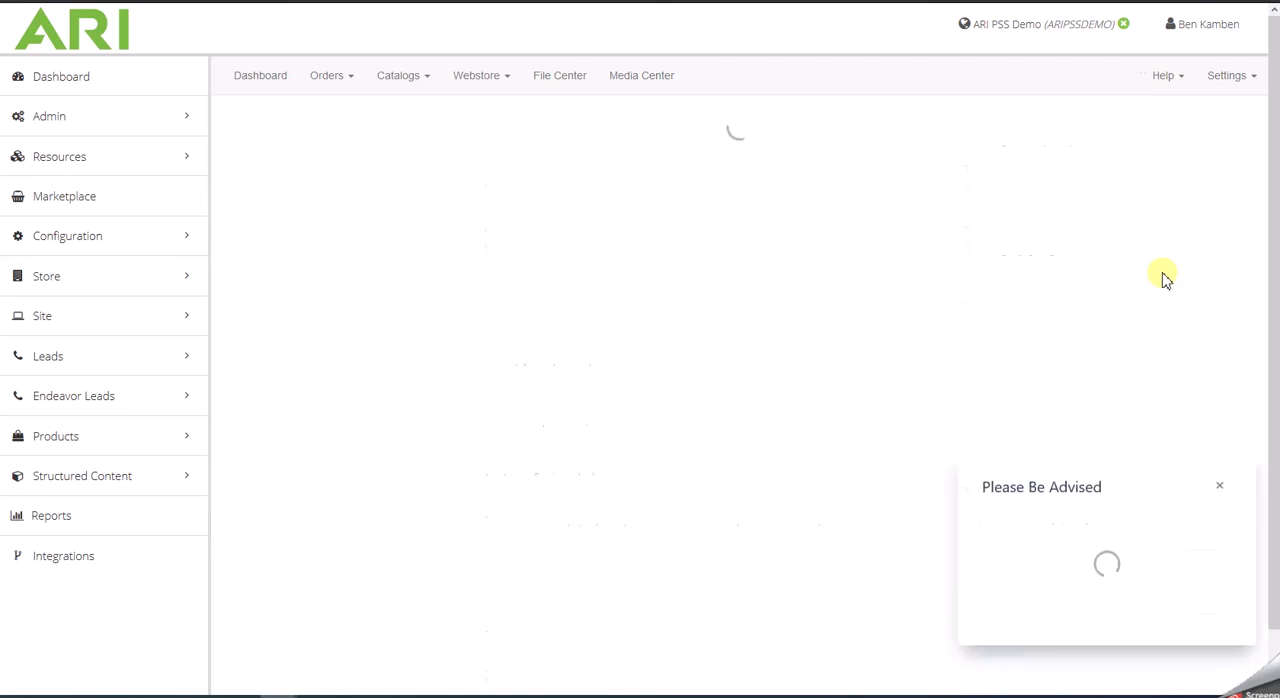
pyautogui.click(1205, 528)
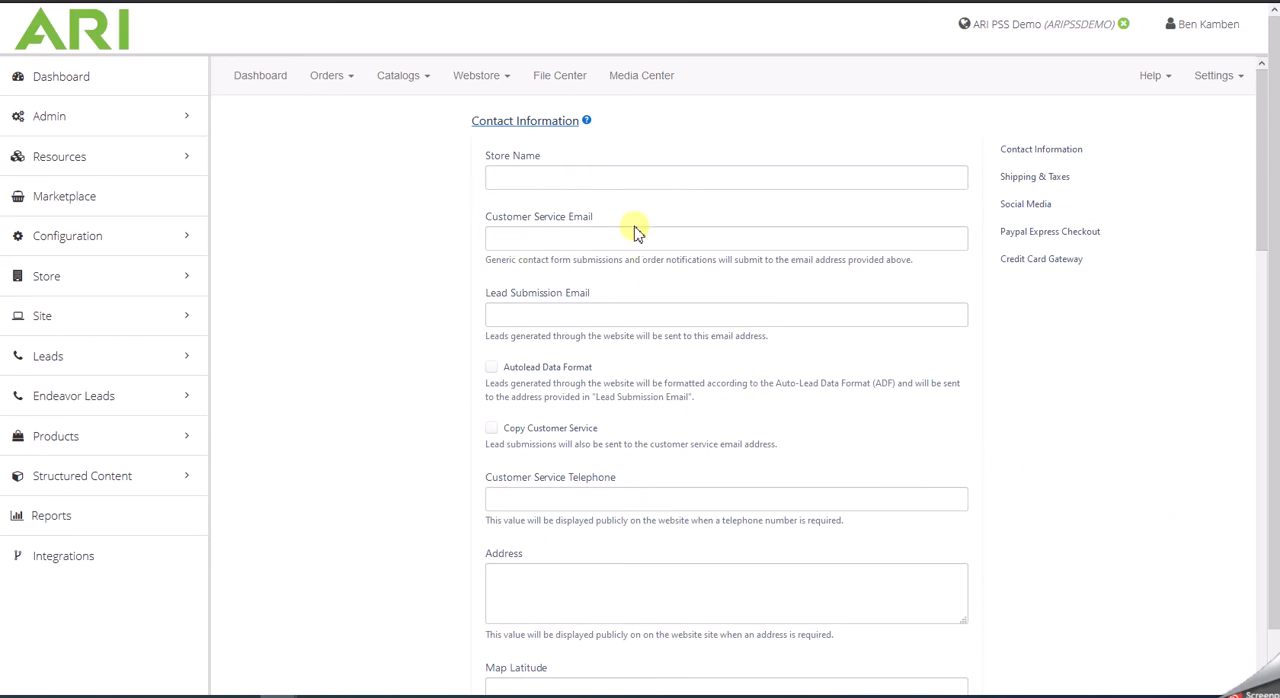
# - Review the webstore's contact information, shipping and taxes, social media, PayPal and credit card gateway settings, returning to the start
pyautogui.scroll(-3, 711, 277)
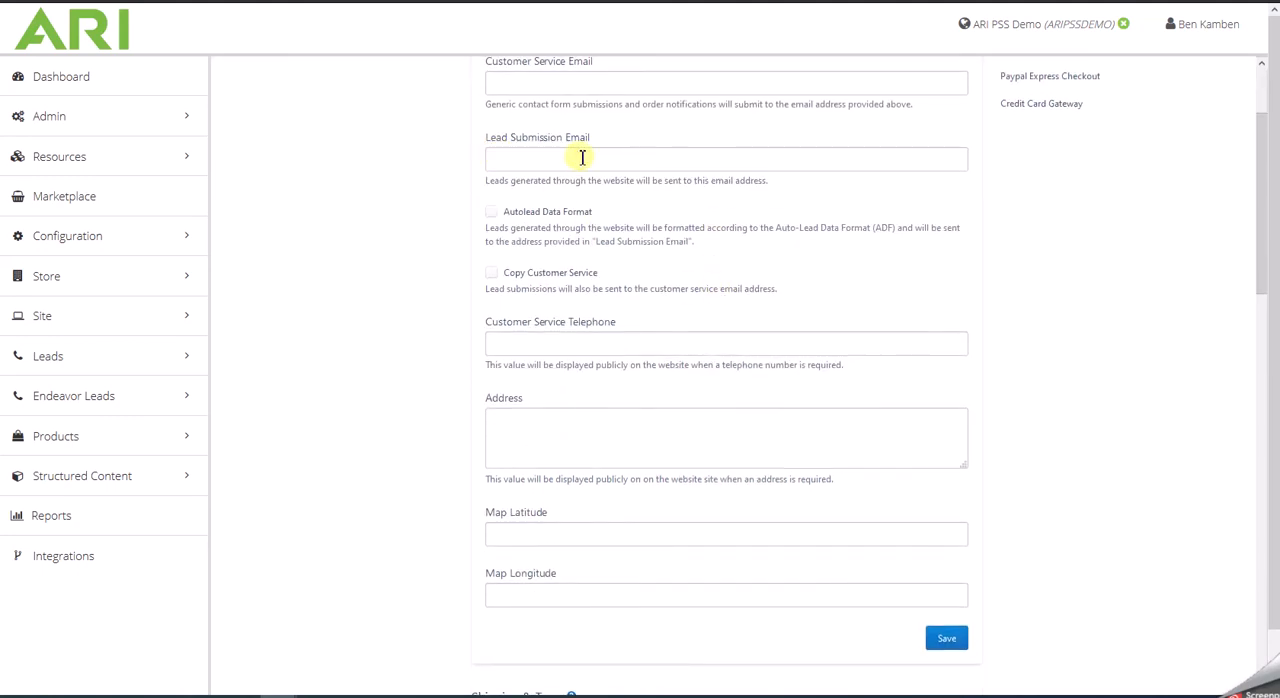
pyautogui.scroll(-2, 665, 198)
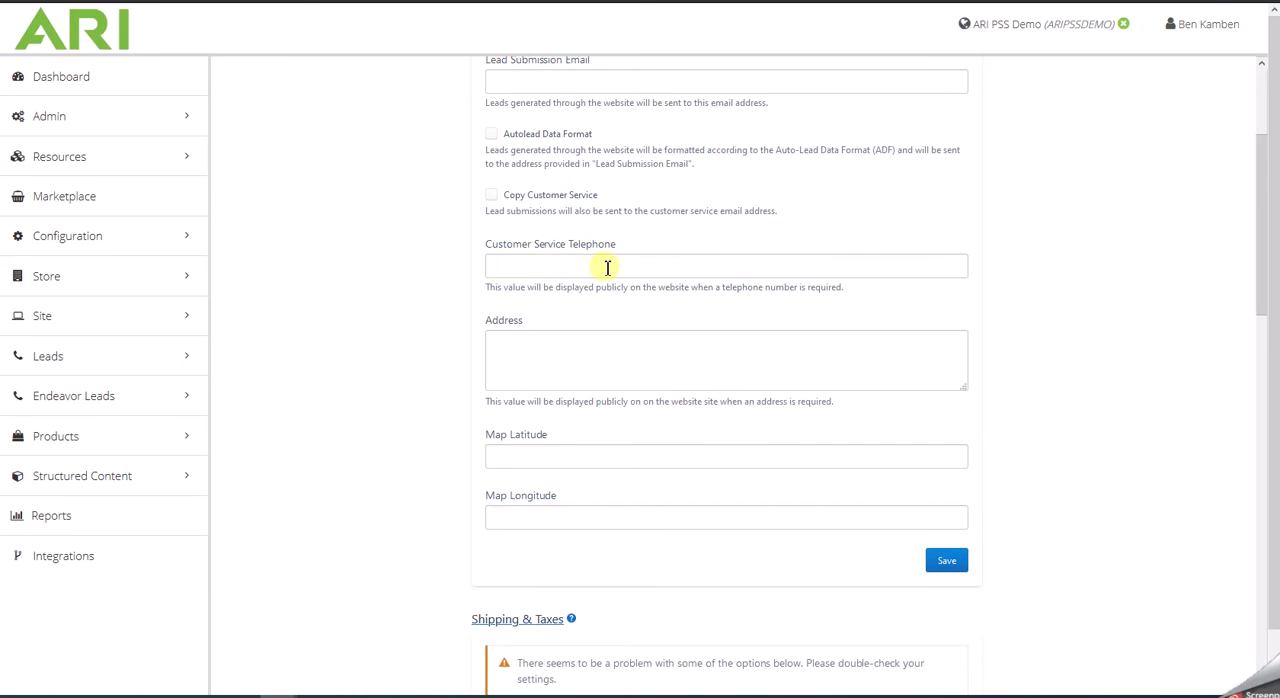
pyautogui.scroll(-2, 607, 267)
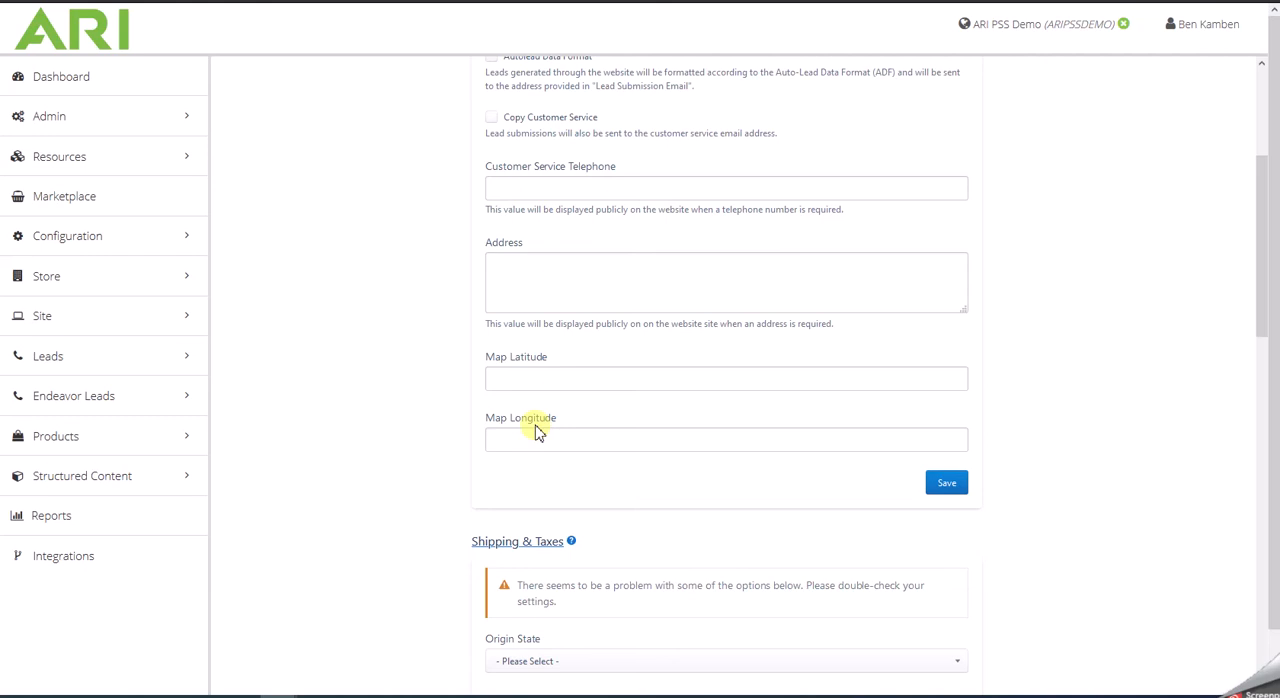
pyautogui.scroll(-3, 750, 460)
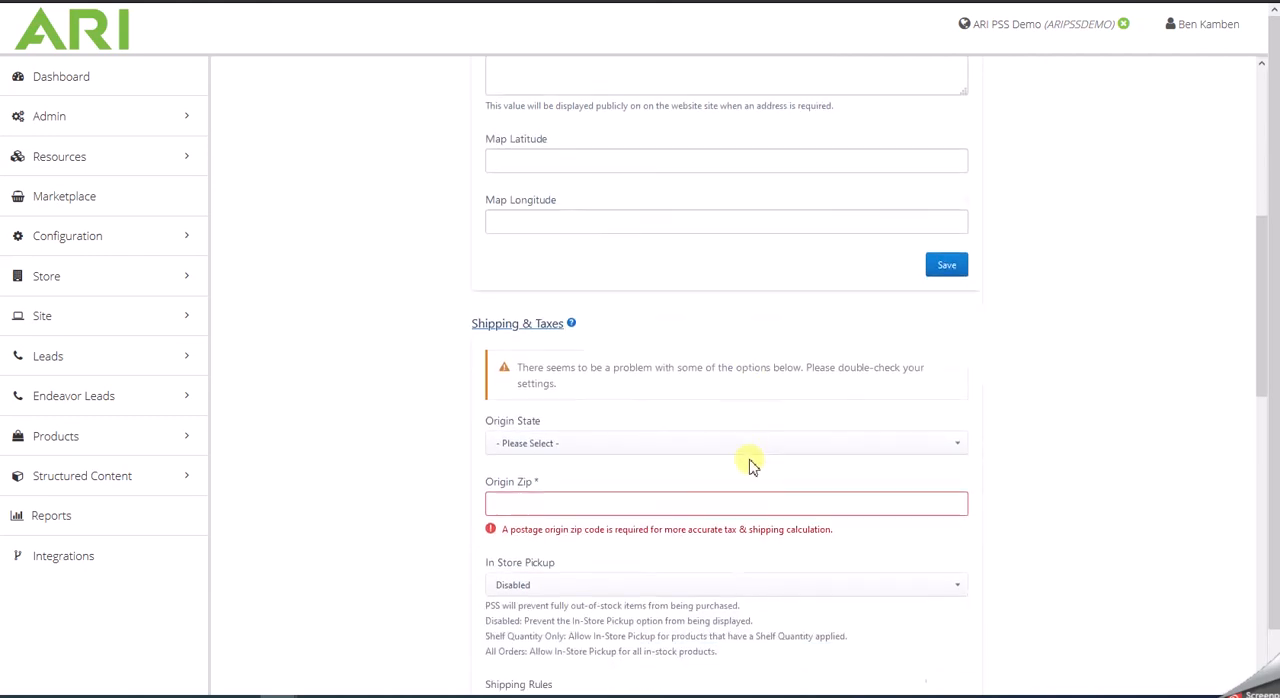
pyautogui.scroll(-5, 704, 466)
pyautogui.scroll(-5, 704, 469)
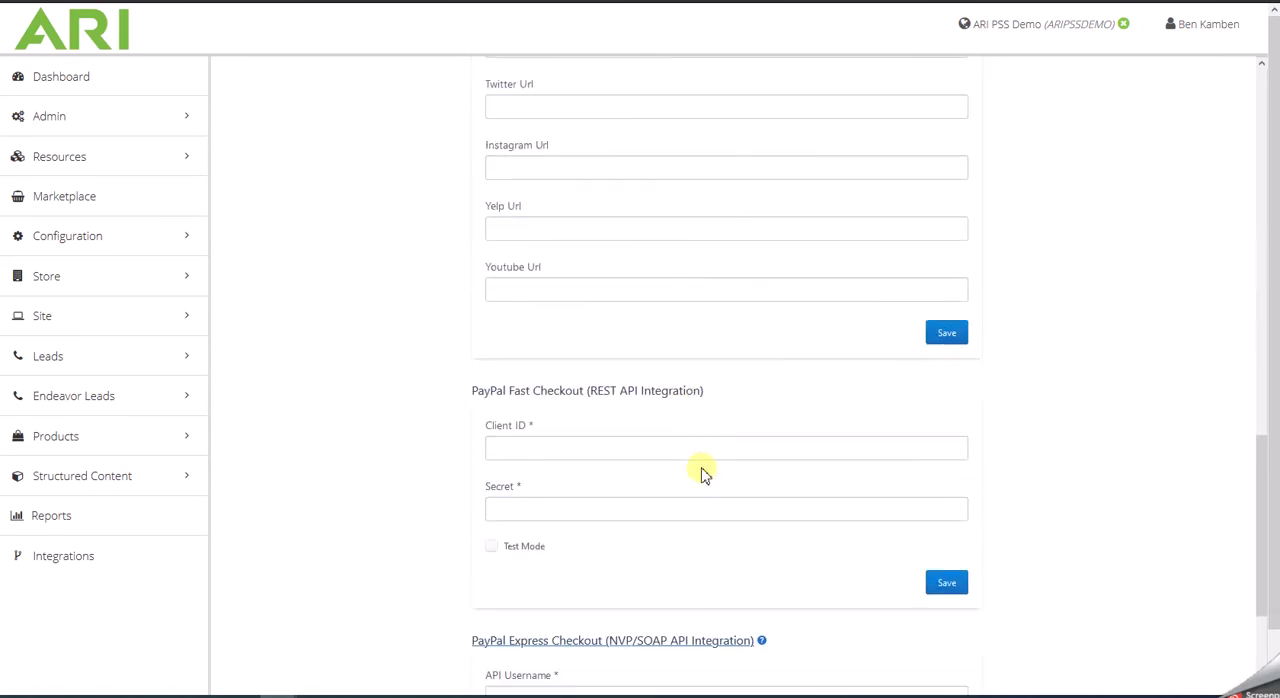
pyautogui.scroll(-1, 704, 470)
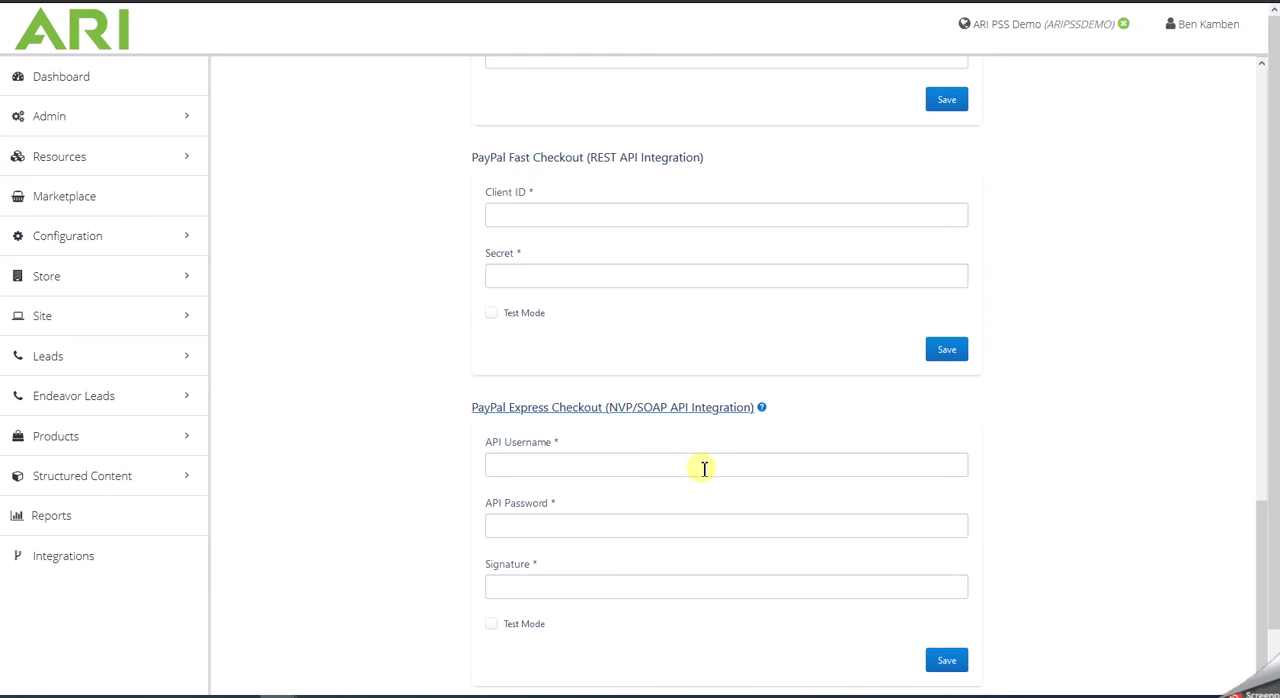
pyautogui.scroll(-1, 704, 468)
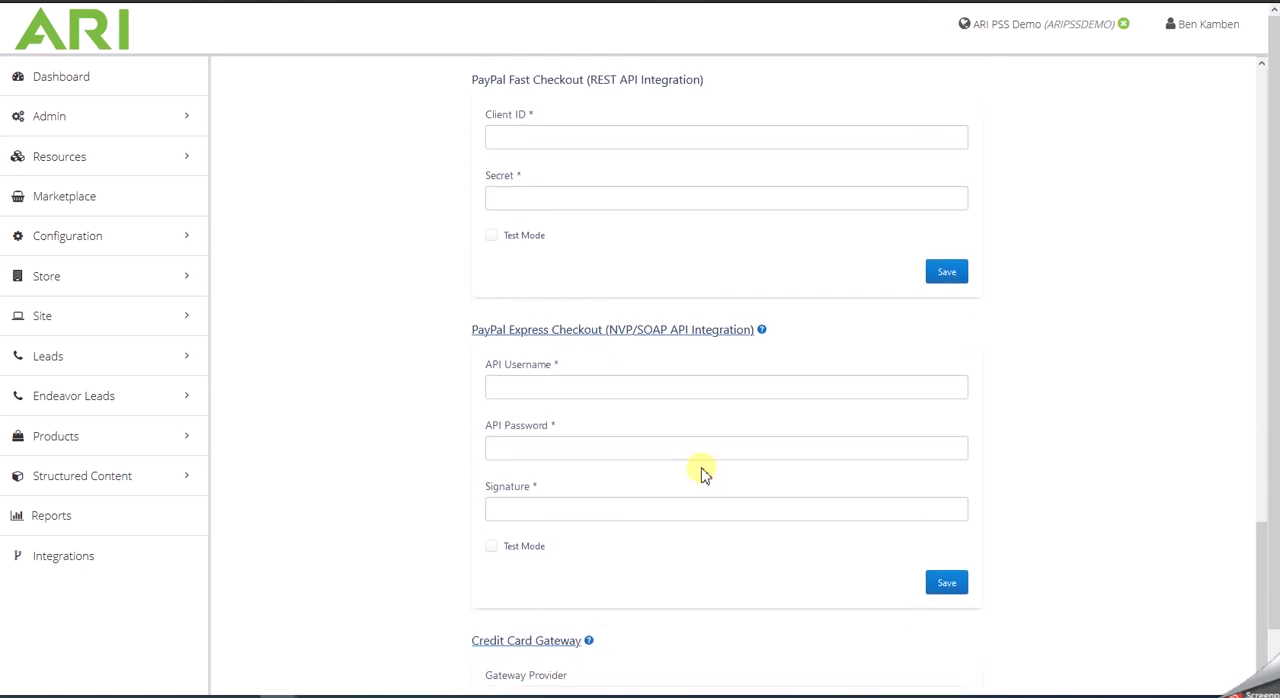
pyautogui.scroll(-1, 704, 474)
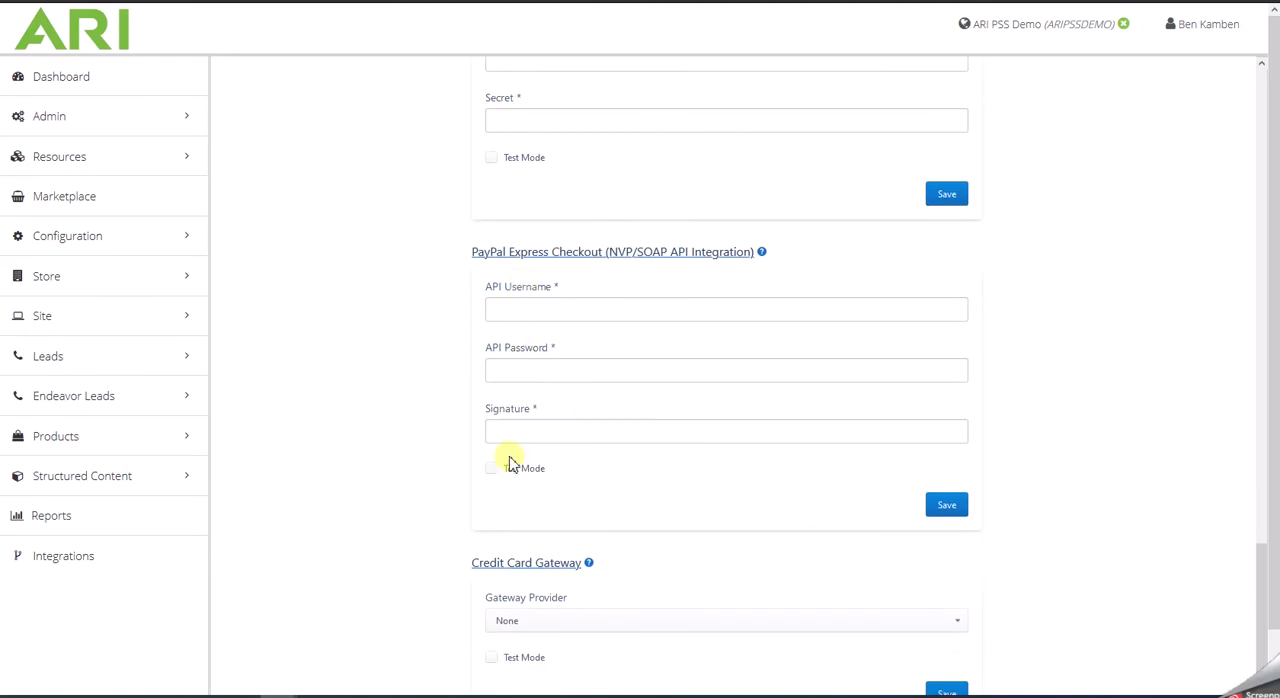
pyautogui.scroll(-1, 703, 478)
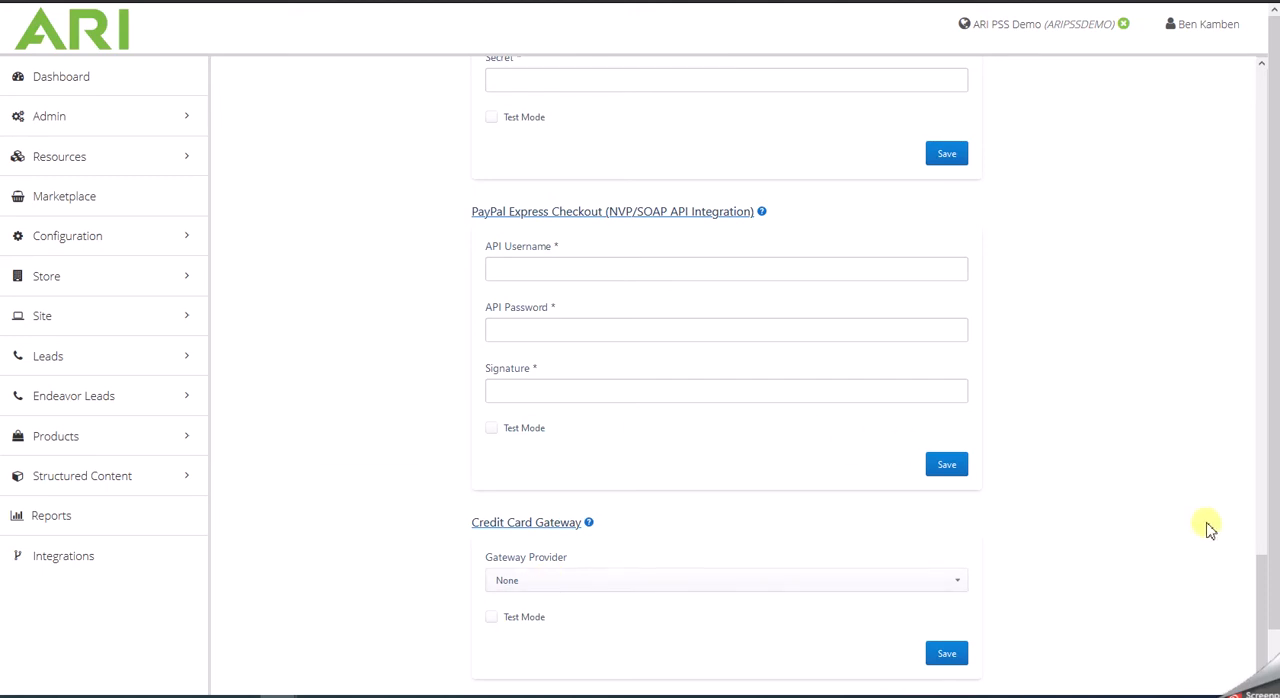
pyautogui.scroll(5, 1230, 598)
pyautogui.scroll(15, 1230, 598)
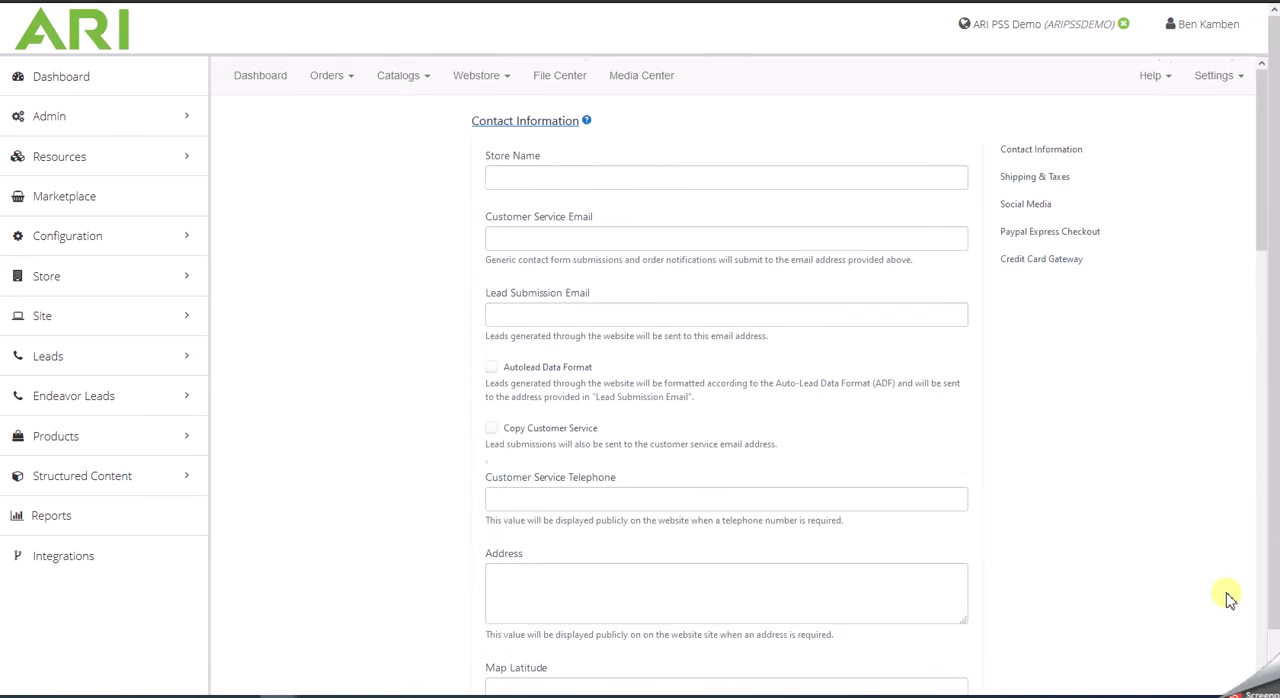
# - Open the Inventory Rules for the aftermarket catalog
pyautogui.click(1231, 78)
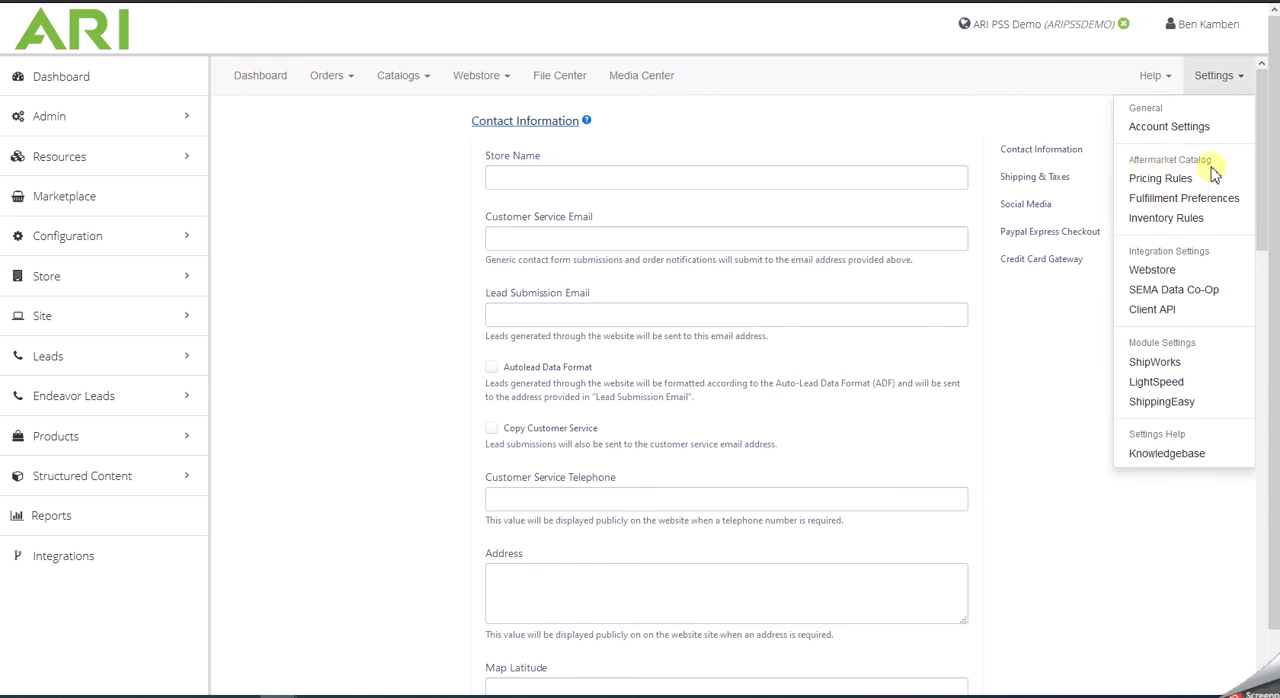
pyautogui.click(1160, 216)
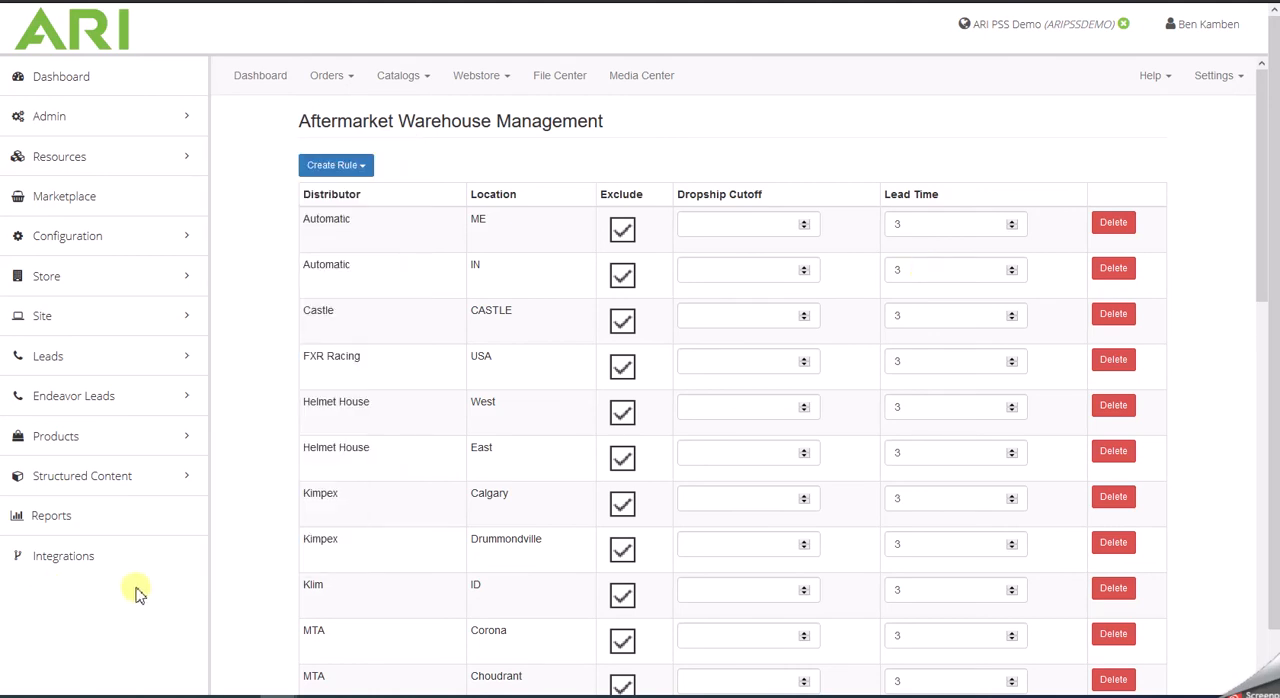
# - Select Alpinestars as an excluded manufacturer in the webstore's Brand Exclusions, and close the dialog without submitting
pyautogui.click(508, 87)
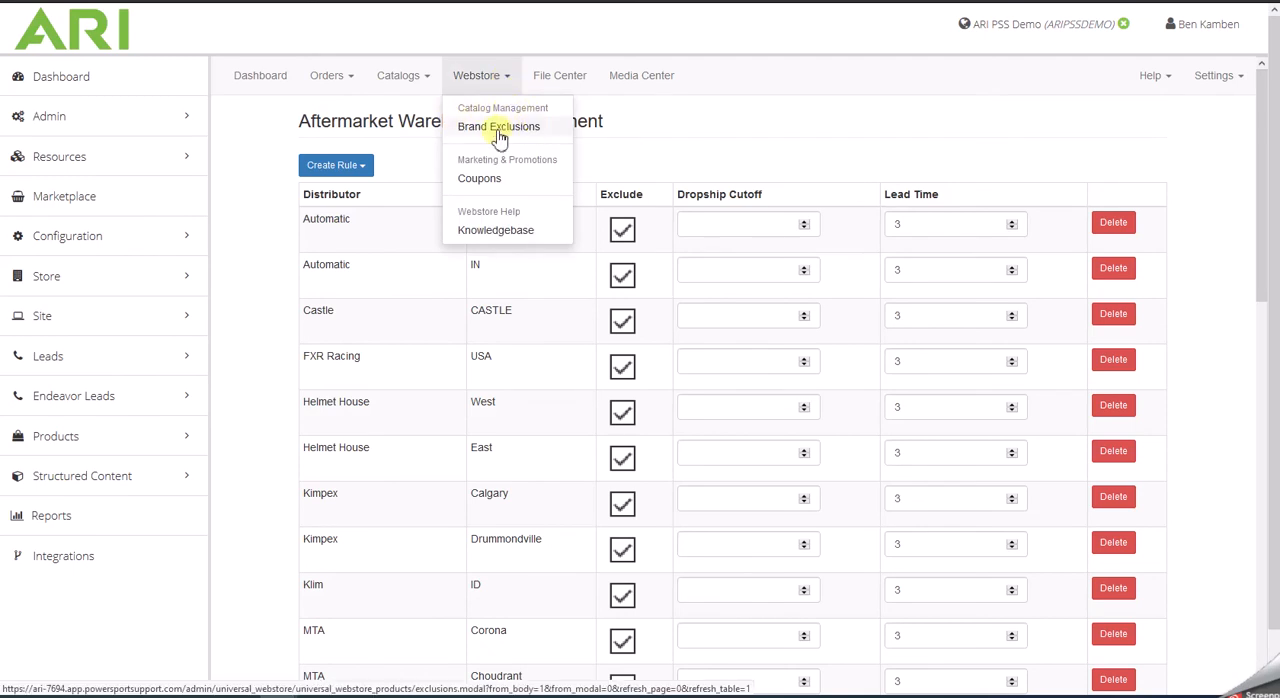
pyautogui.click(498, 130)
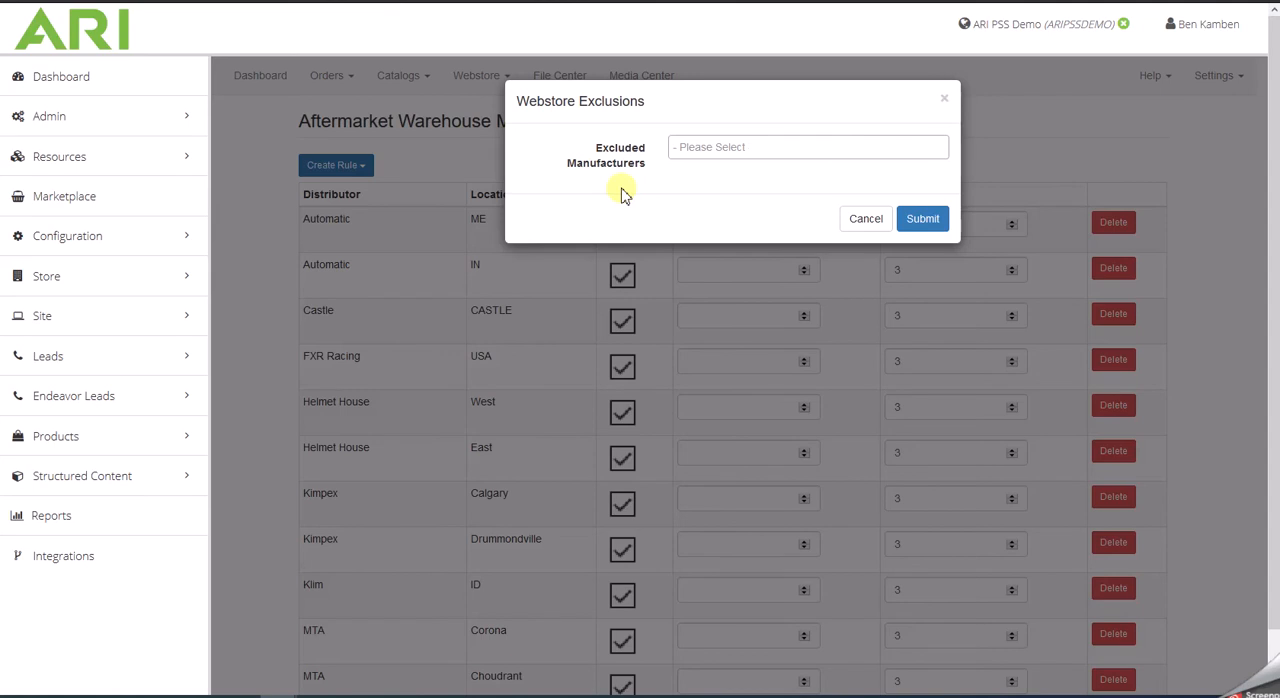
pyautogui.click(733, 147)
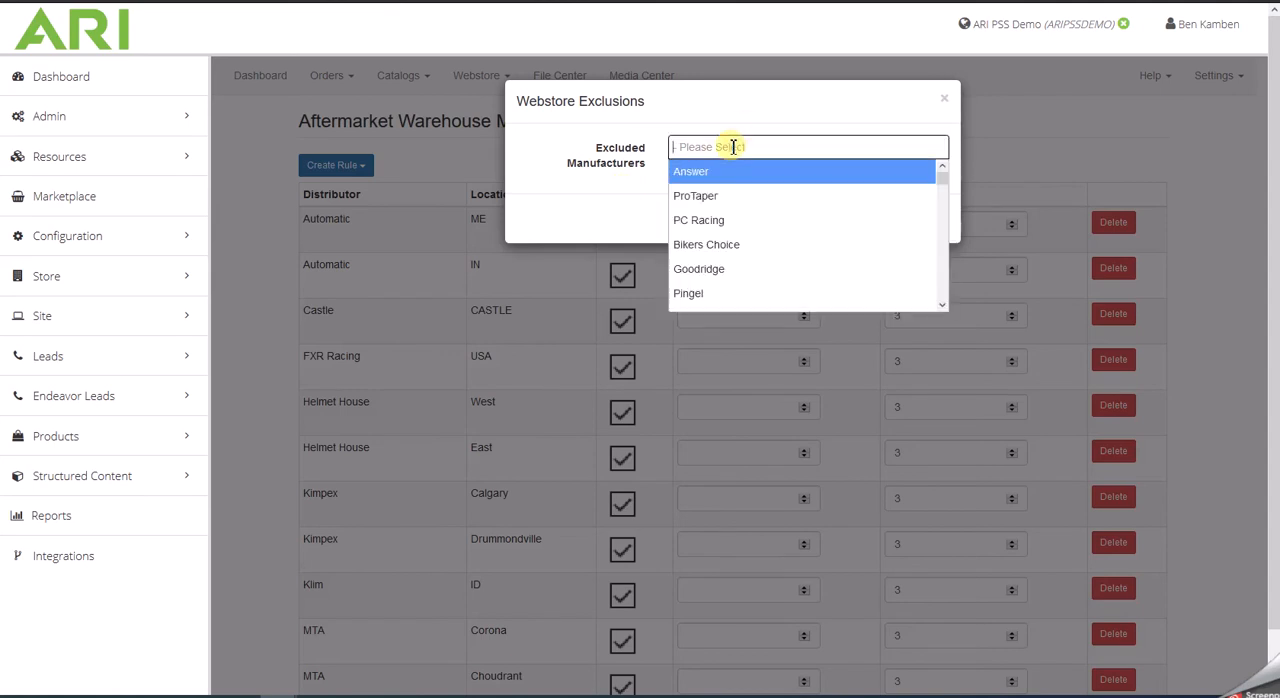
pyautogui.write('alpine')
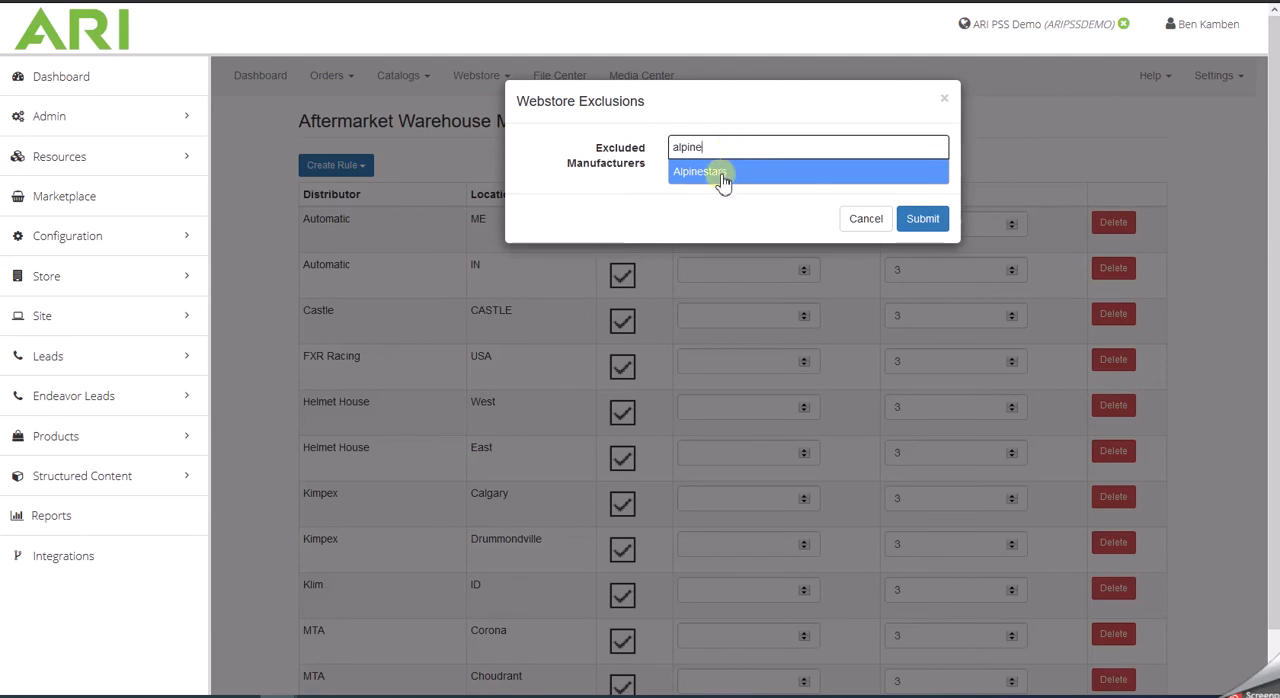
pyautogui.click(723, 178)
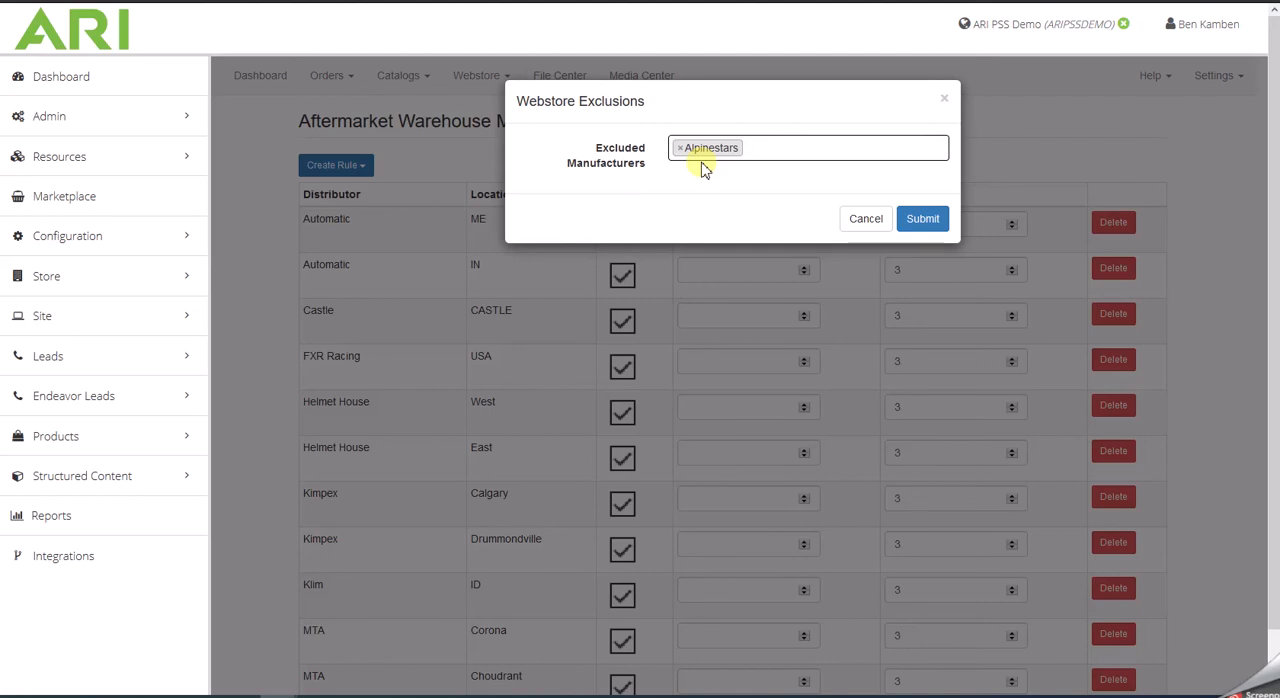
pyautogui.click(946, 100)
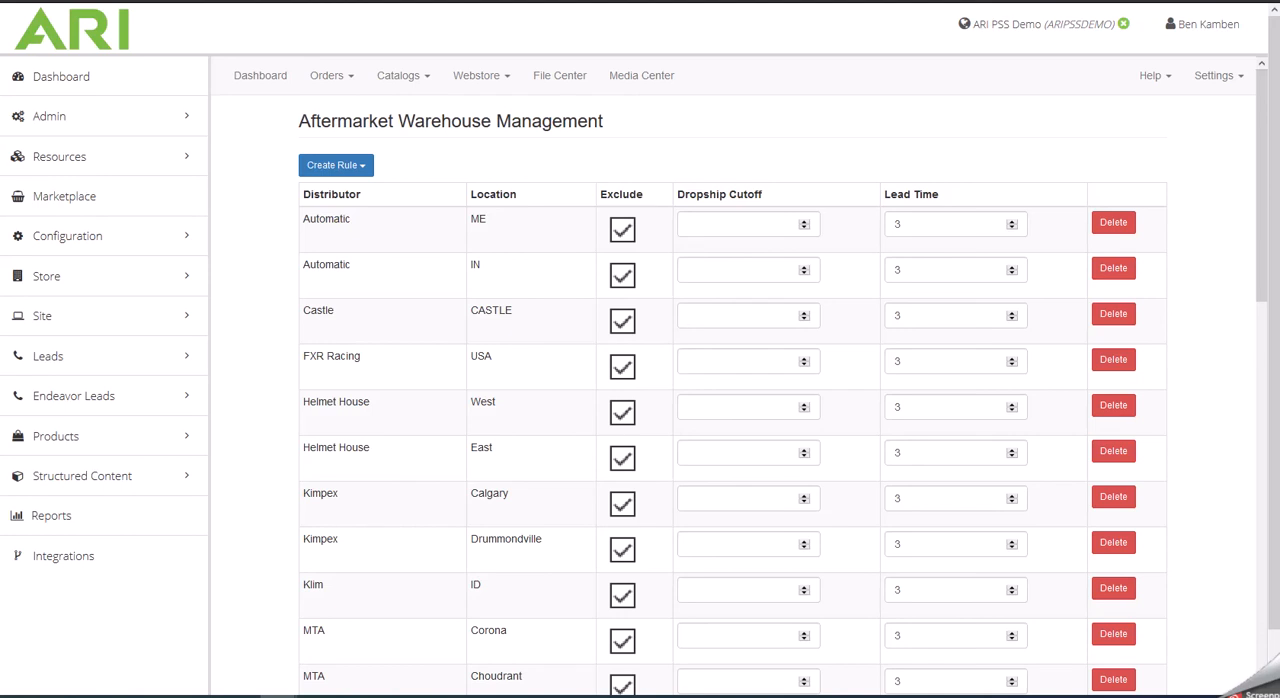
# - Search the aftermarket catalog, open the override page for Z1R Mill Gloves part 3302-0787, and dismiss the advisory notice
pyautogui.click(426, 78)
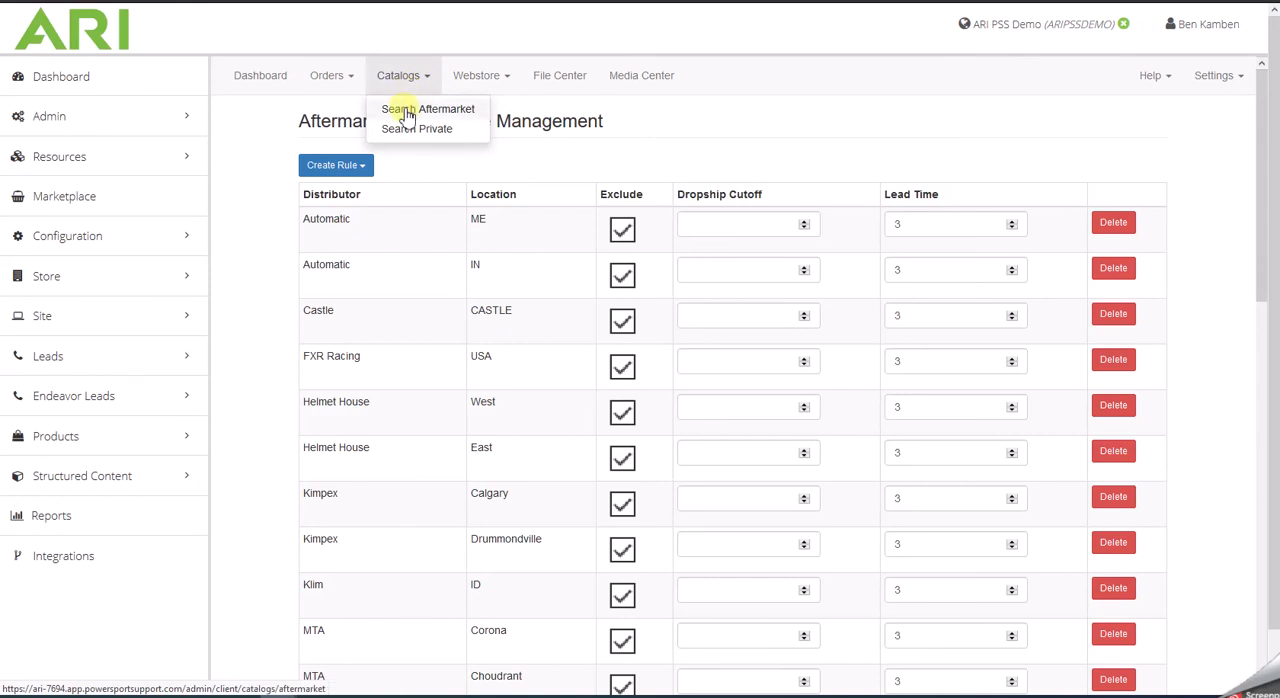
pyautogui.click(407, 112)
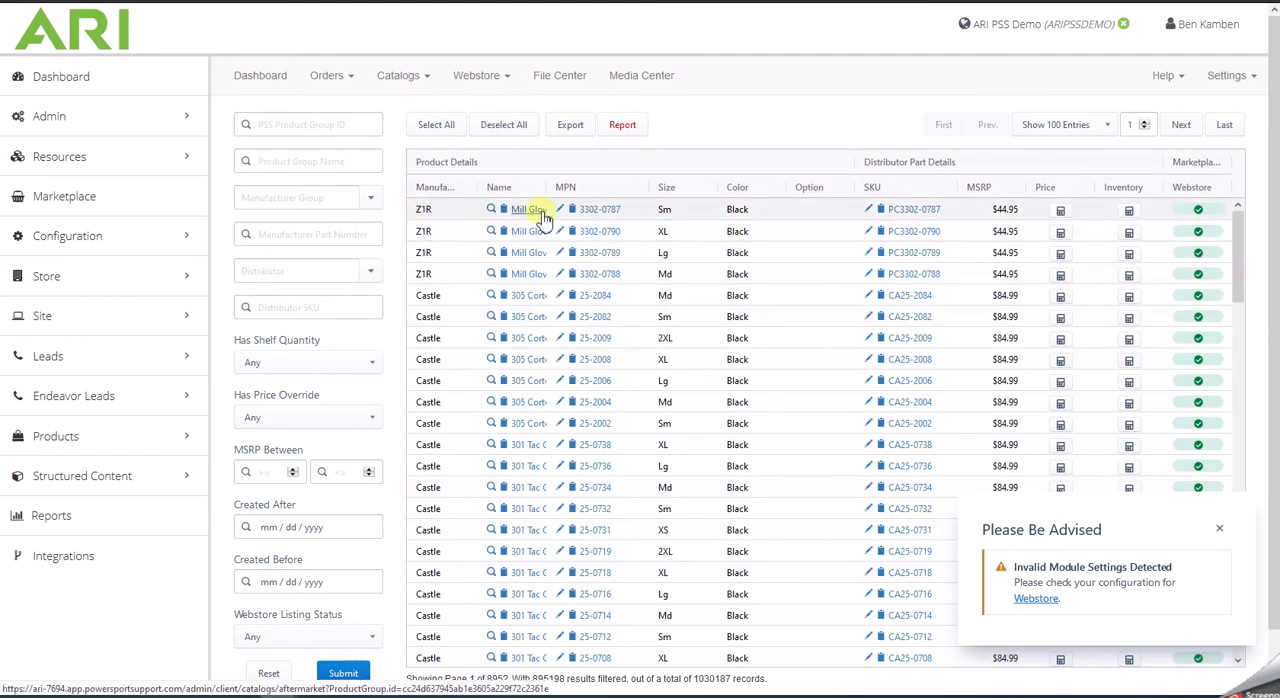
pyautogui.click(600, 211)
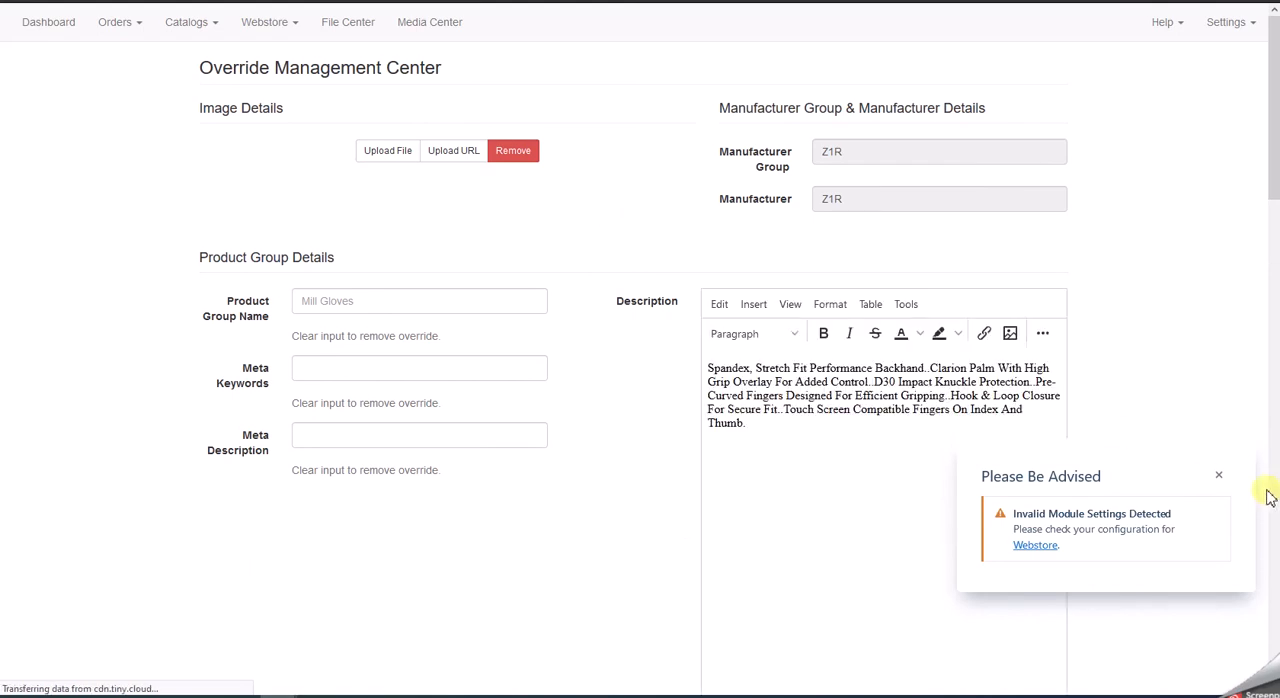
pyautogui.click(1216, 479)
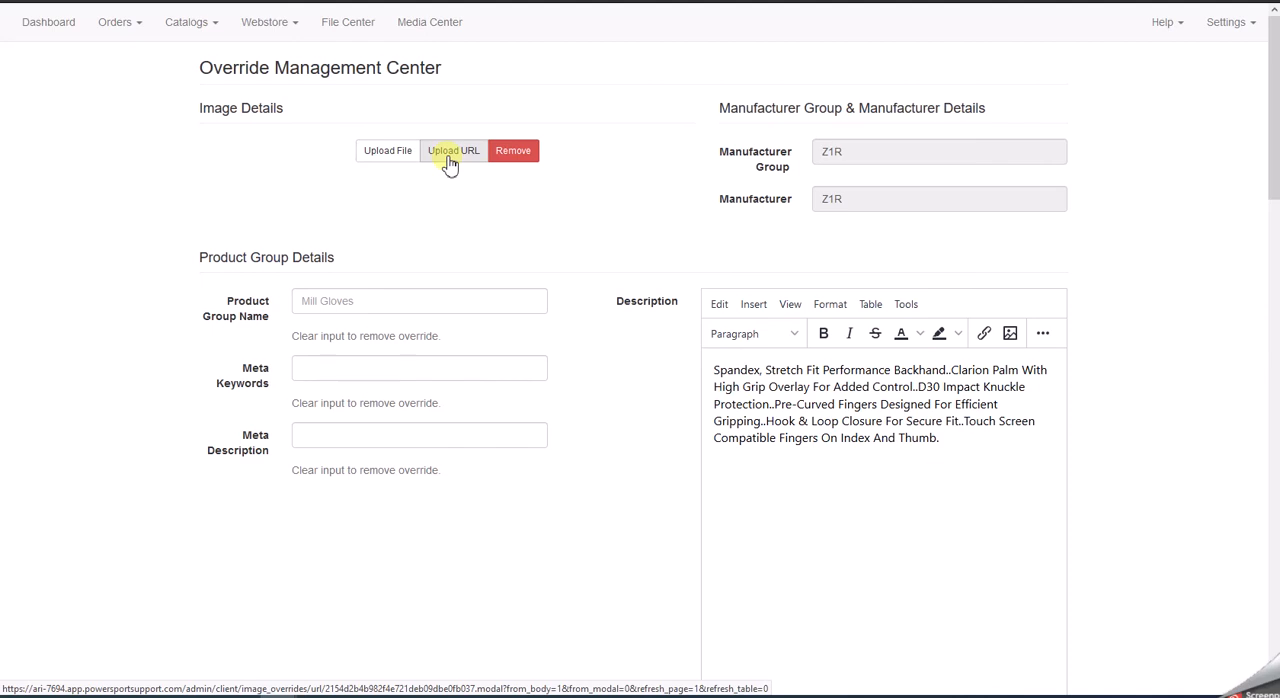
# - Enter 35.00 as the webstore price override for SKU PC3302-0787 without saving it
pyautogui.scroll(-2, 566, 350)
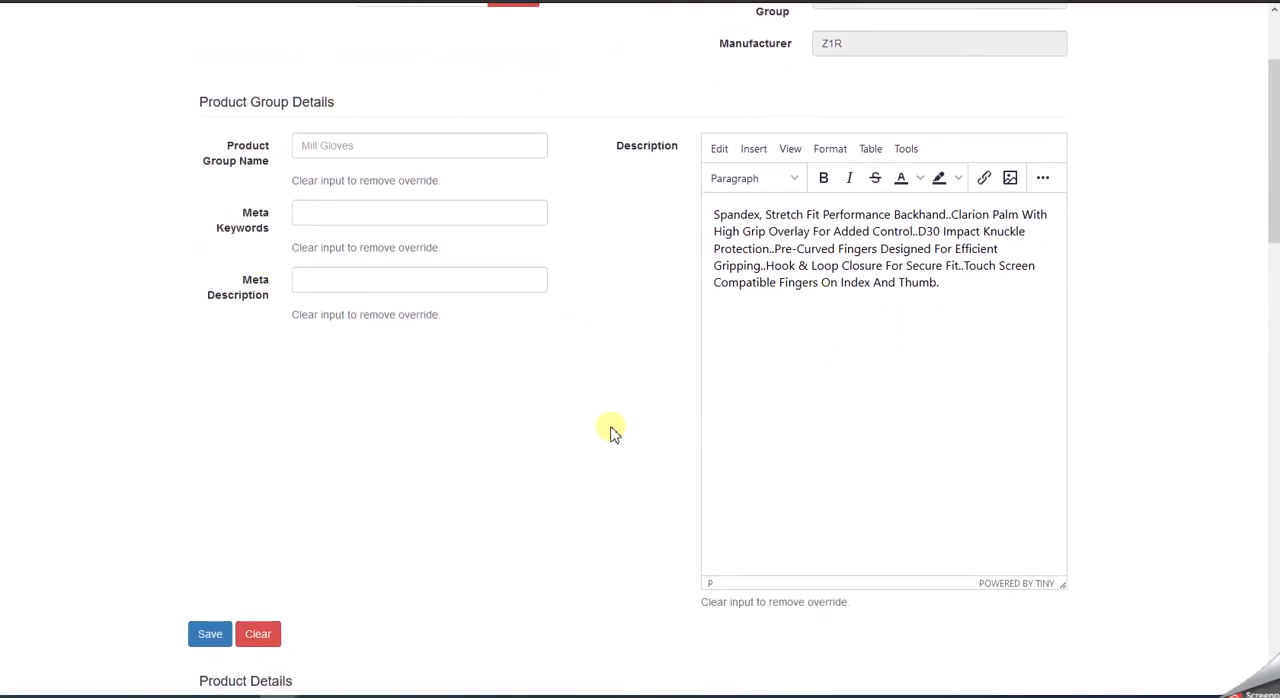
pyautogui.scroll(-8, 623, 433)
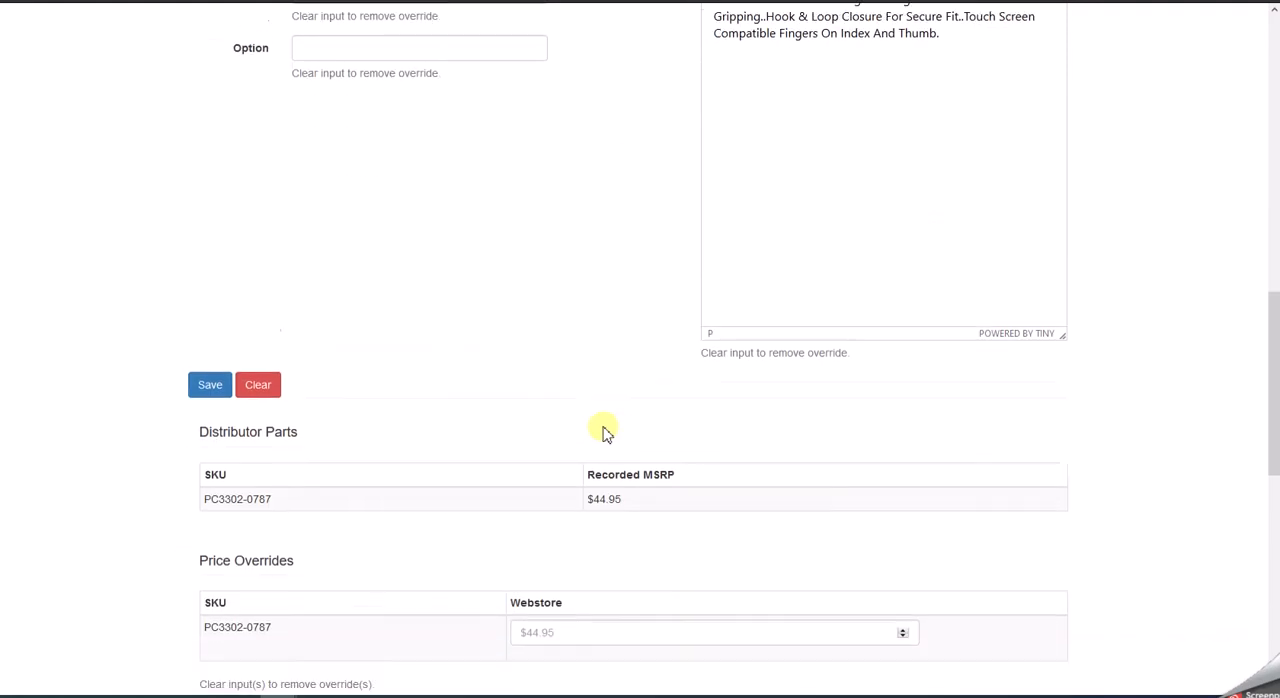
pyautogui.scroll(-4, 603, 432)
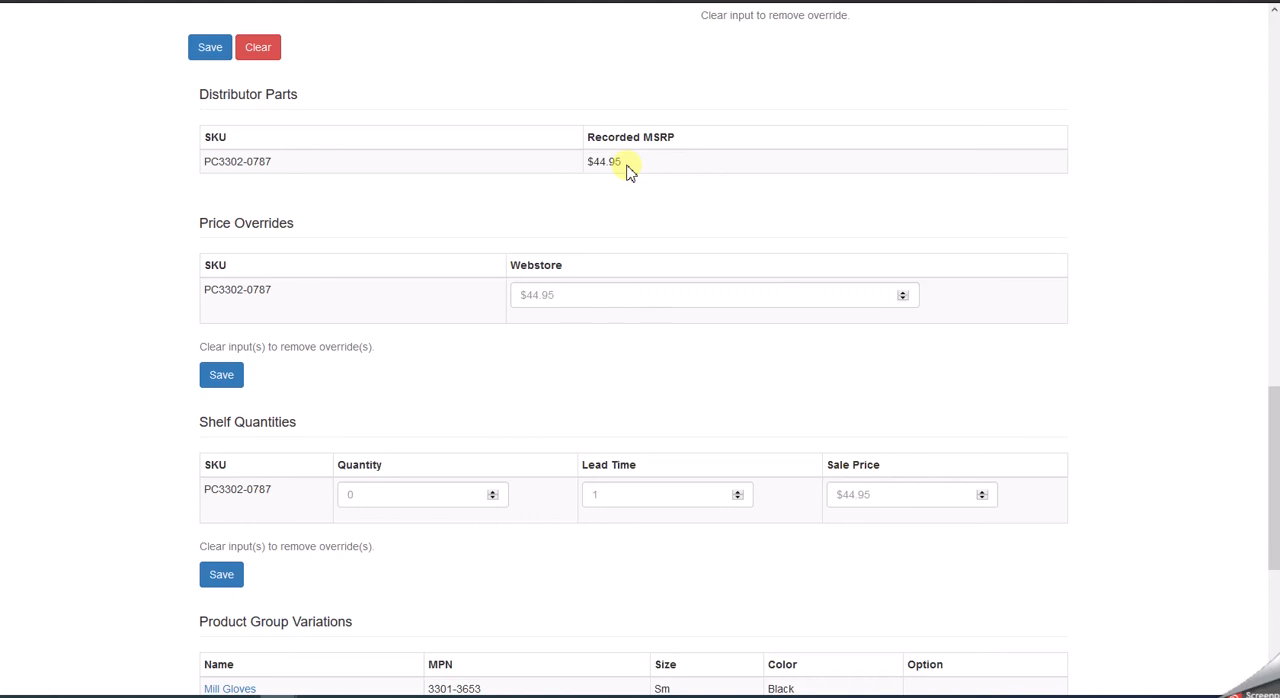
pyautogui.click(564, 297)
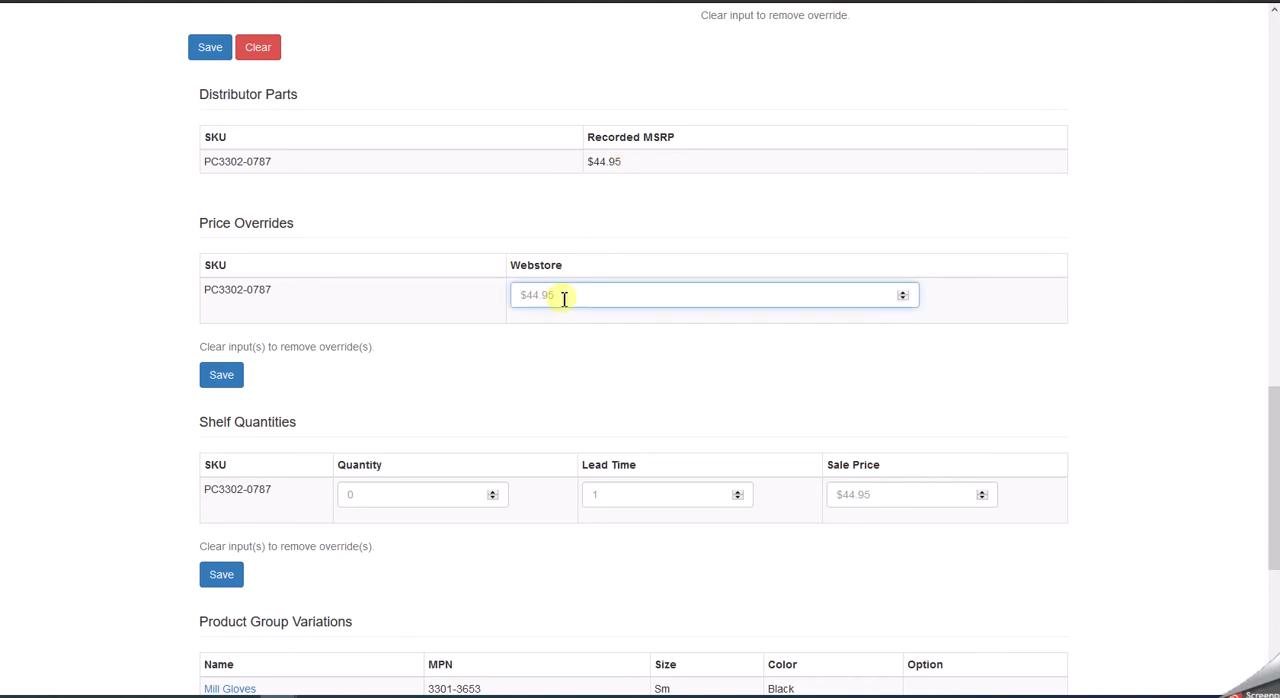
pyautogui.write('35.00')
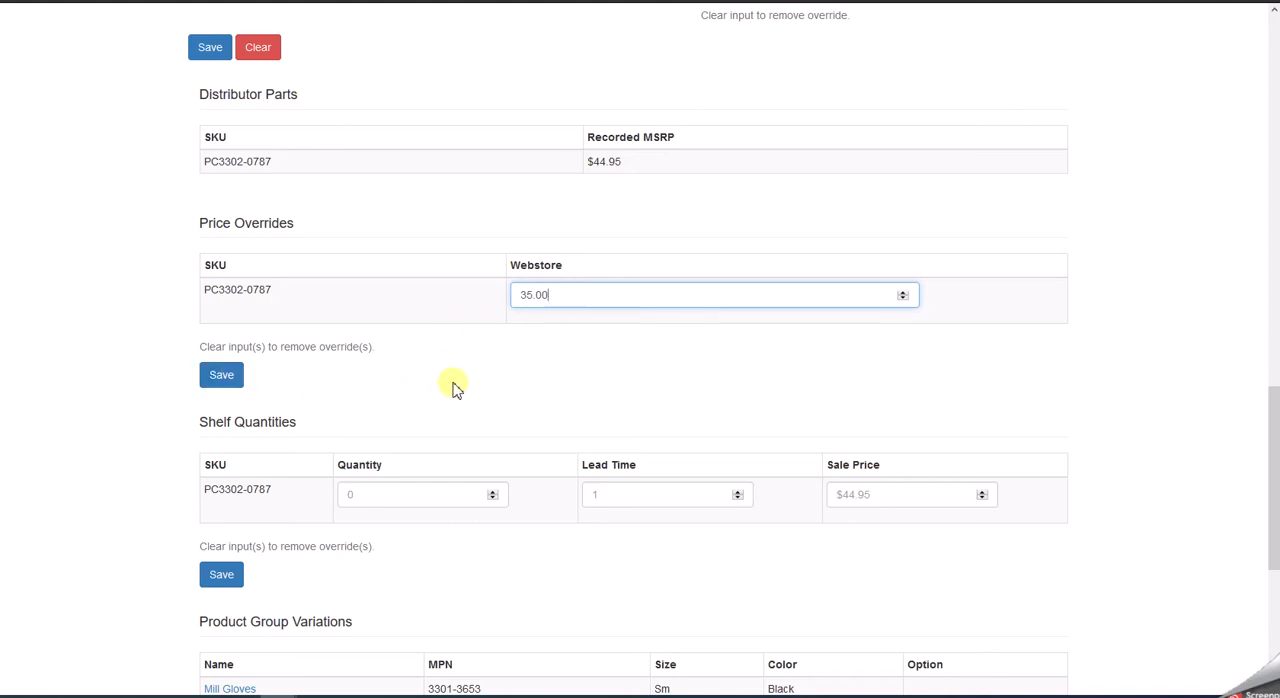
pyautogui.click(576, 378)
# - Review the shelf quantity, lead time and sale price overrides, then the product details, returning to the start of the page
pyautogui.scroll(-2, 645, 385)
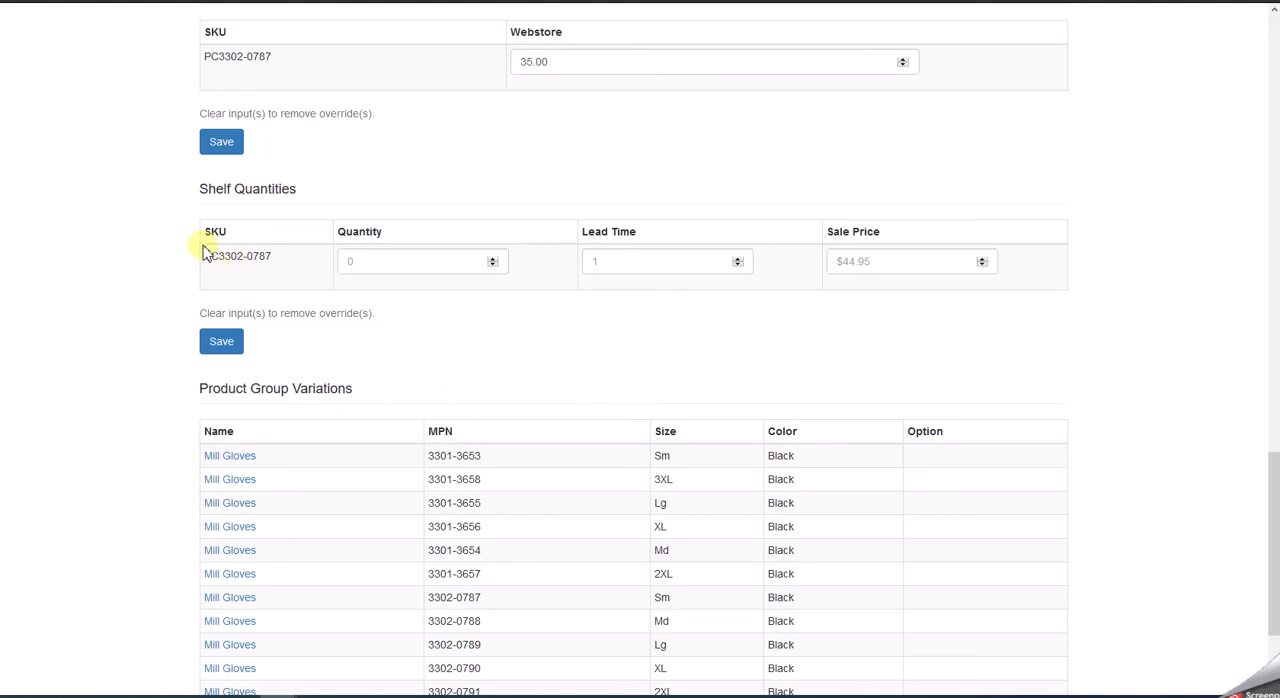
pyautogui.click(372, 261)
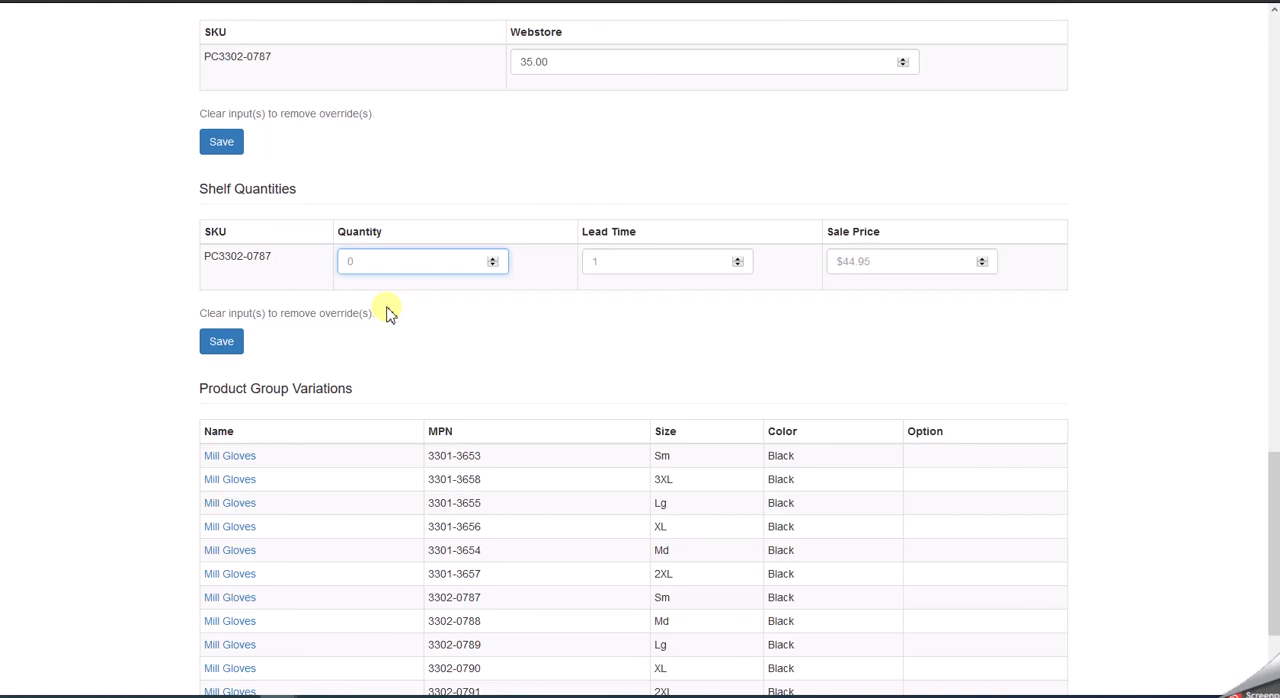
pyautogui.scroll(4, 1145, 416)
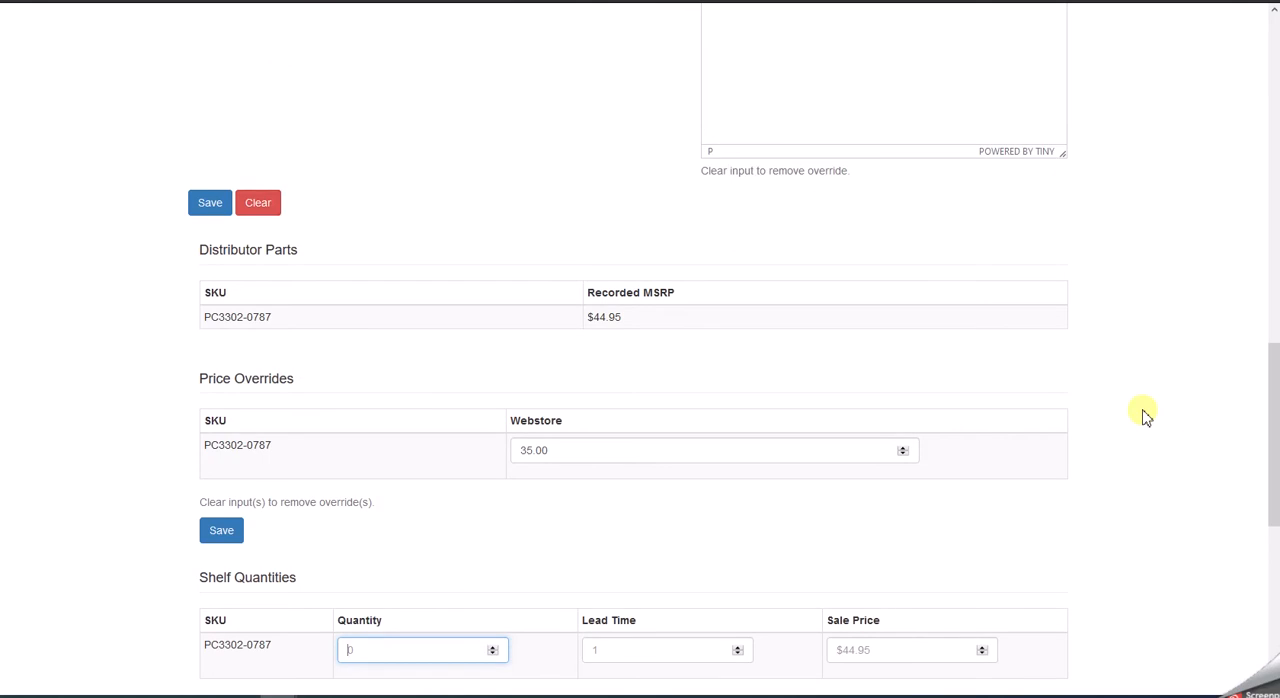
pyautogui.scroll(6, 1145, 416)
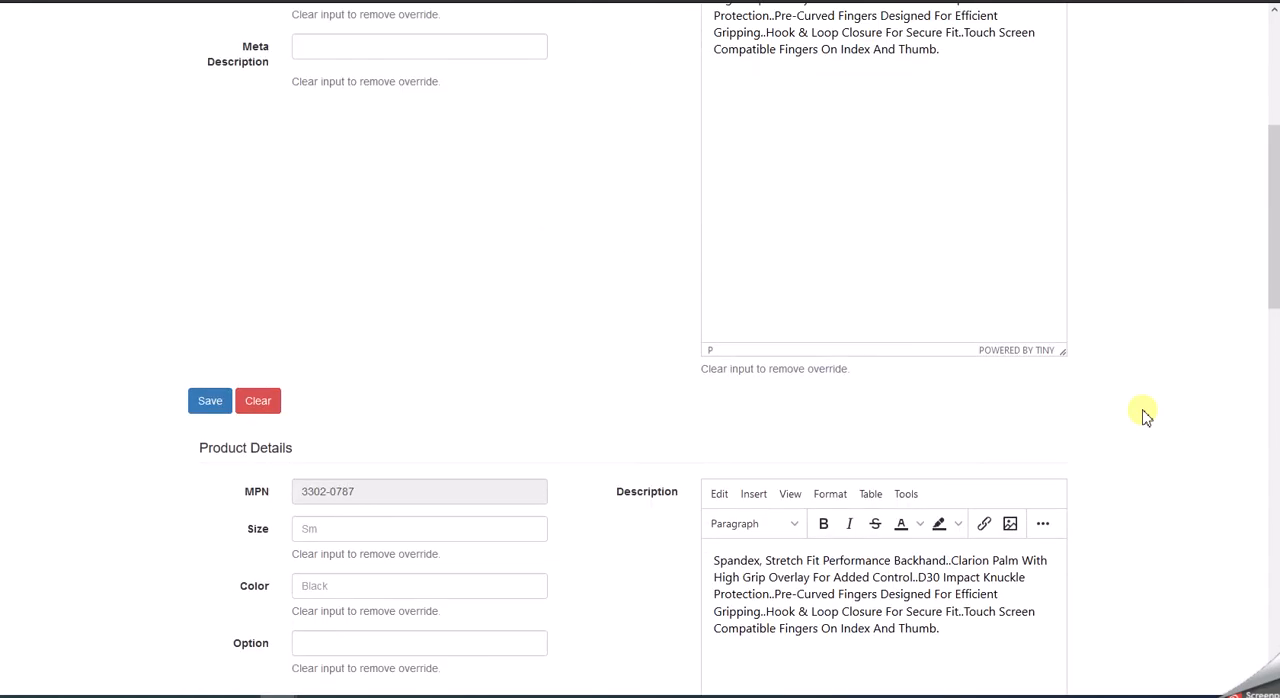
pyautogui.scroll(3, 1145, 416)
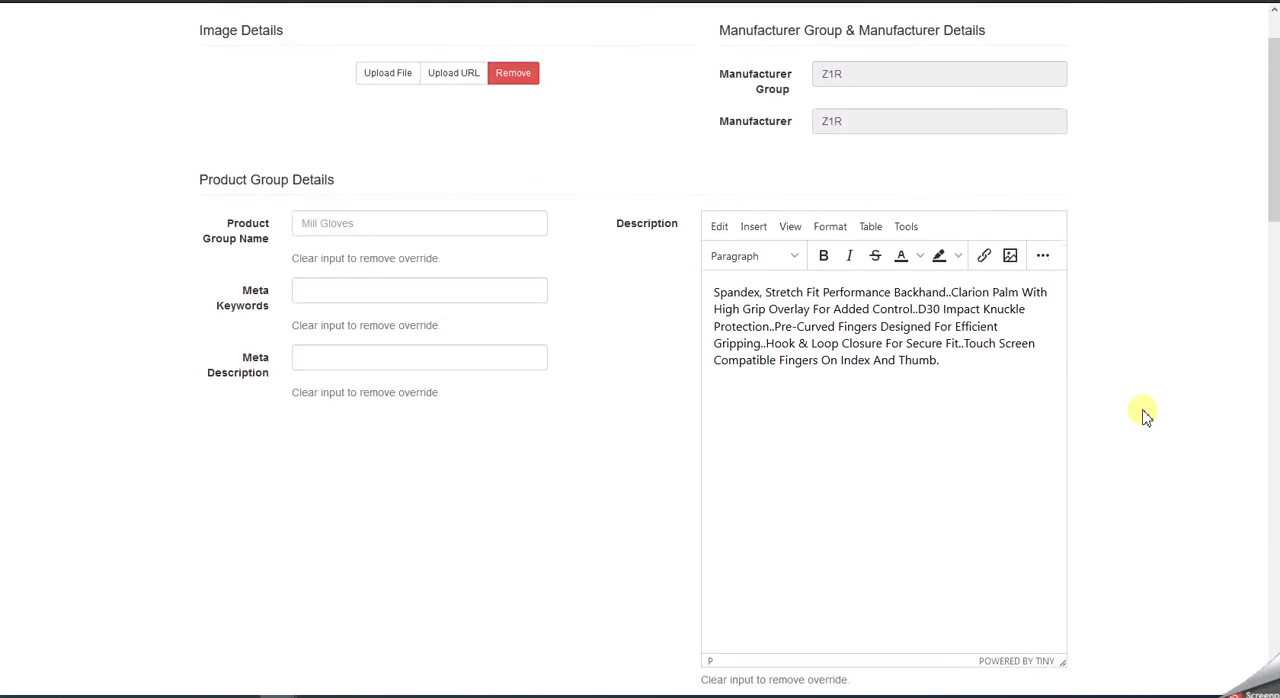
pyautogui.scroll(1, 1145, 416)
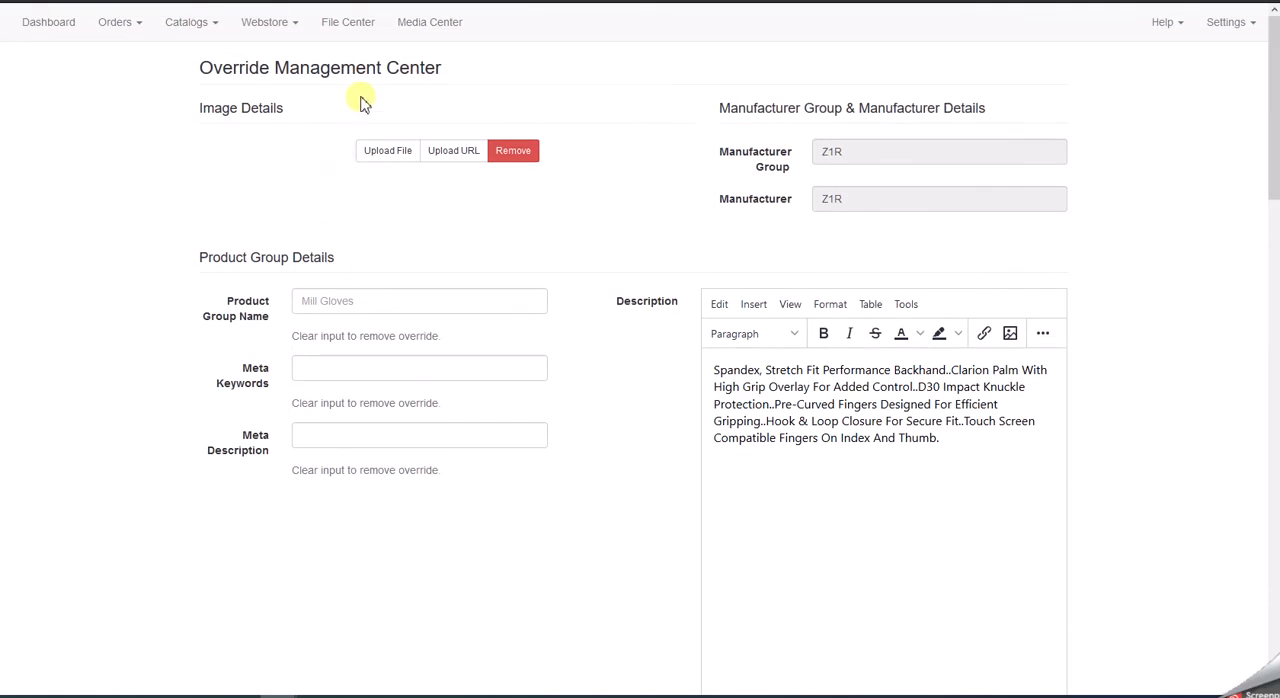
# - Open the File Center, examine the Client: Import Shelf Quantities job and its template option, and close it without submitting
pyautogui.click(362, 27)
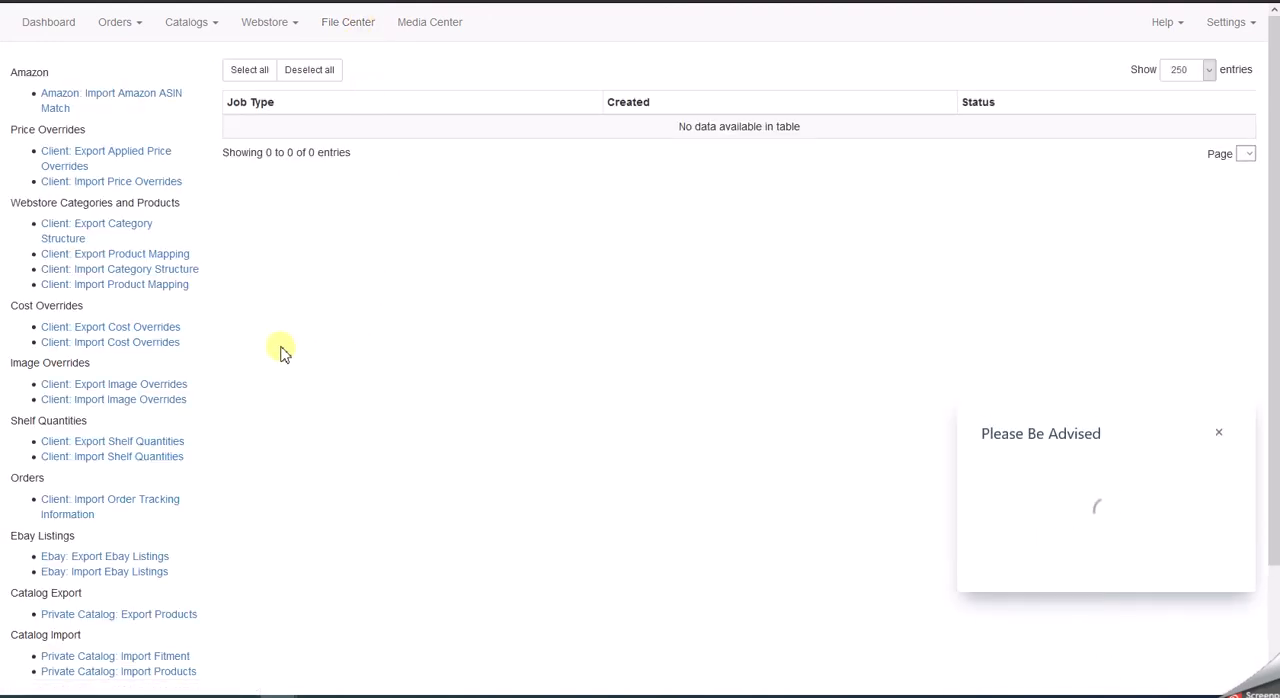
pyautogui.scroll(-1, 277, 352)
pyautogui.scroll(-3, 277, 352)
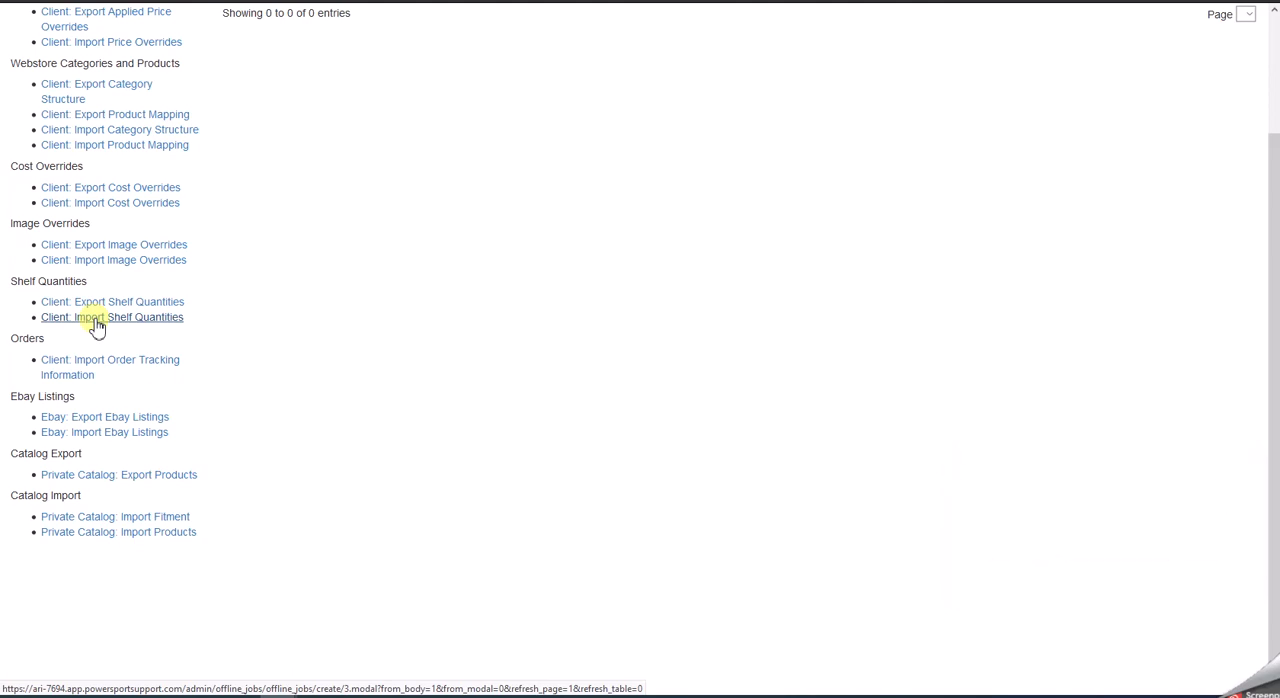
pyautogui.click(97, 320)
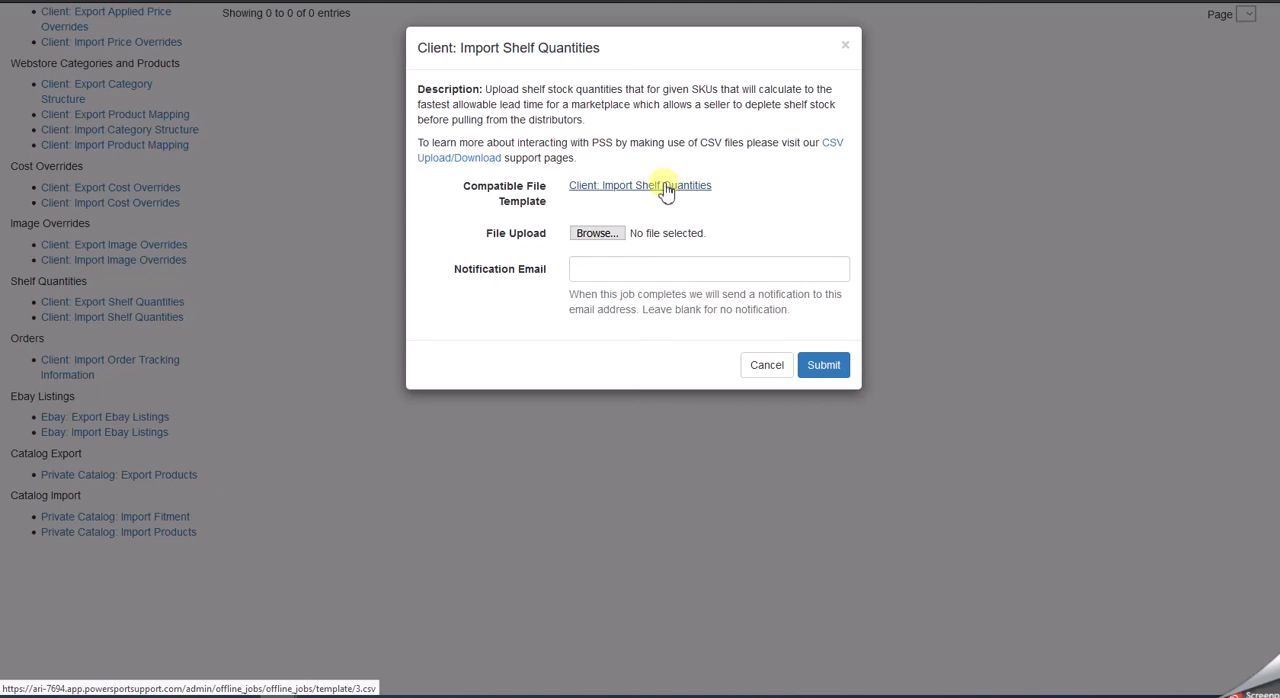
pyautogui.click(846, 45)
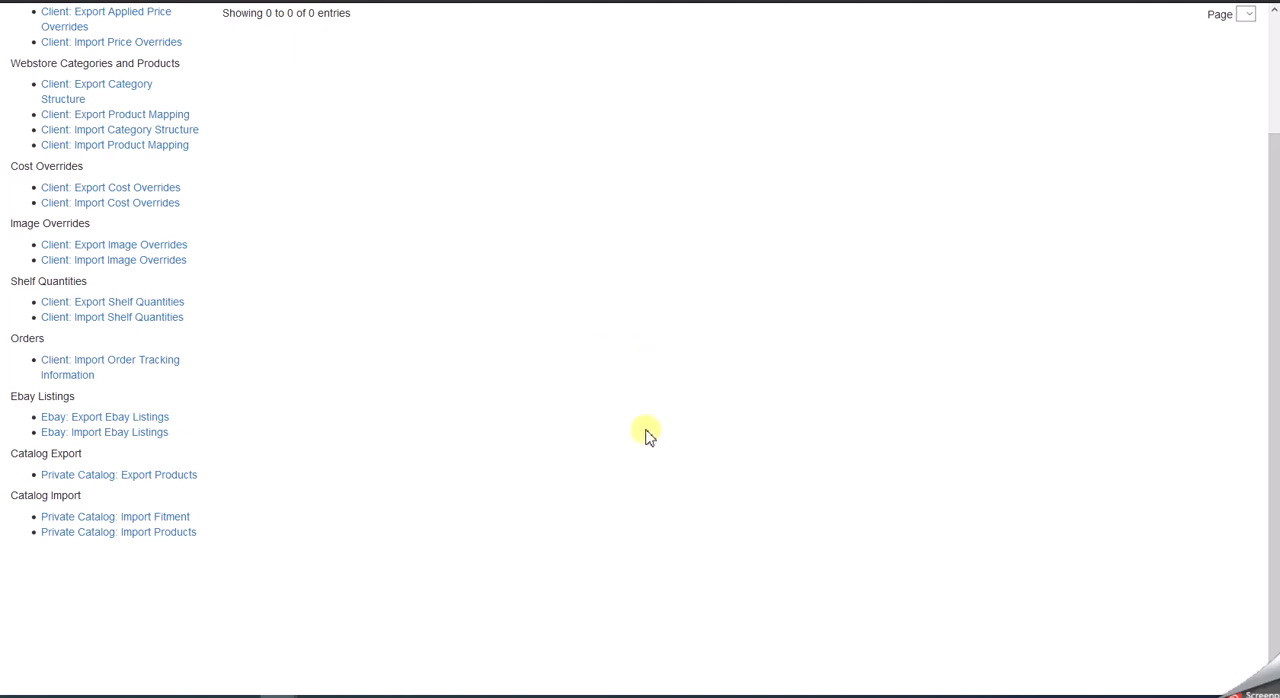
# - Open the webstore's Coupons, examine the new coupon form and its type options, and close it without submitting
pyautogui.scroll(2, 643, 432)
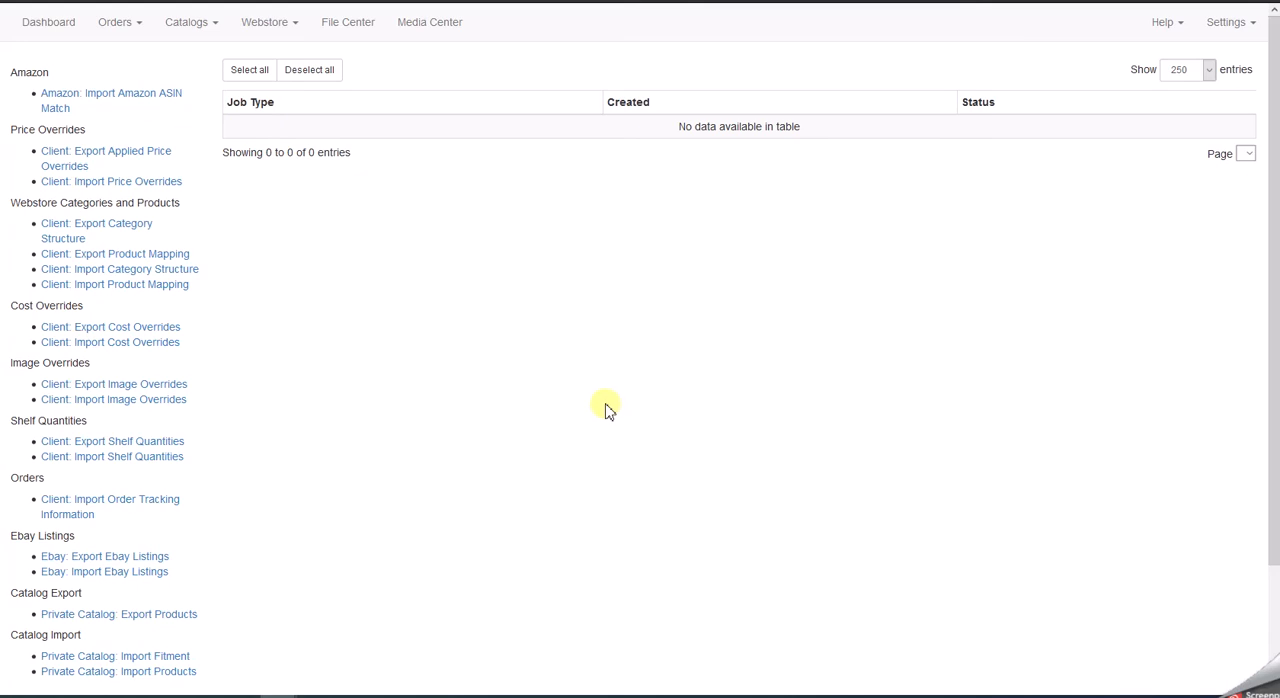
pyautogui.click(286, 24)
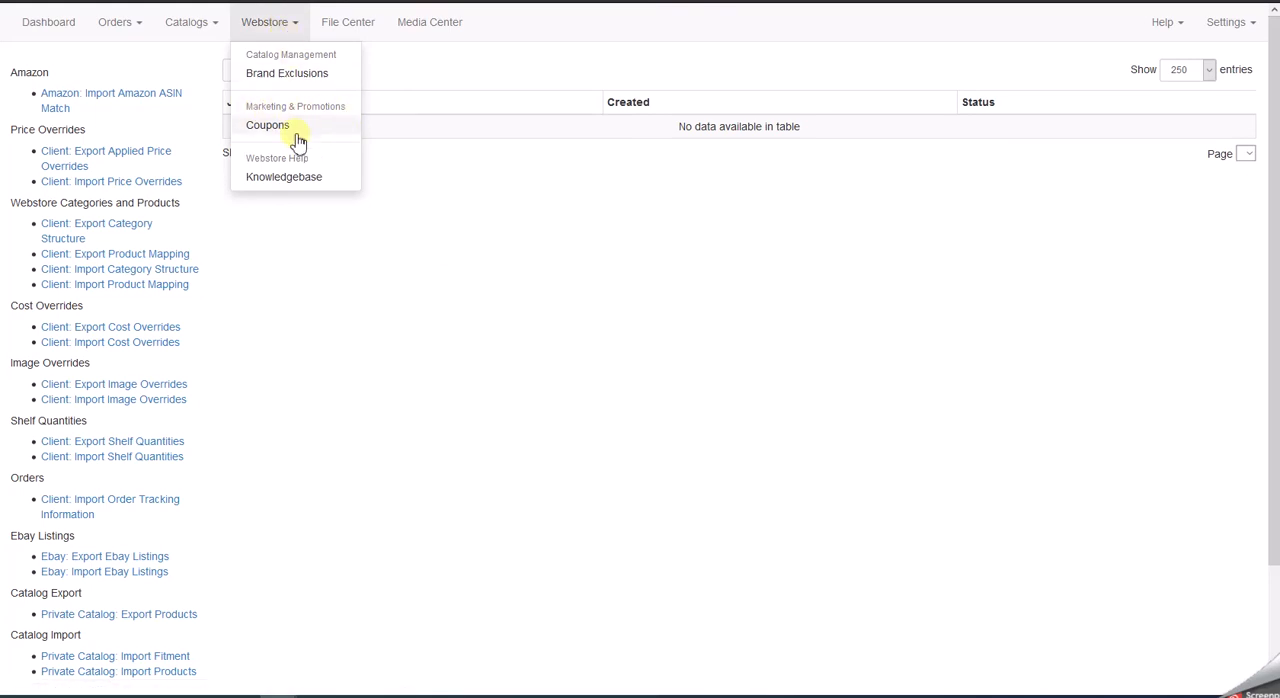
pyautogui.click(267, 127)
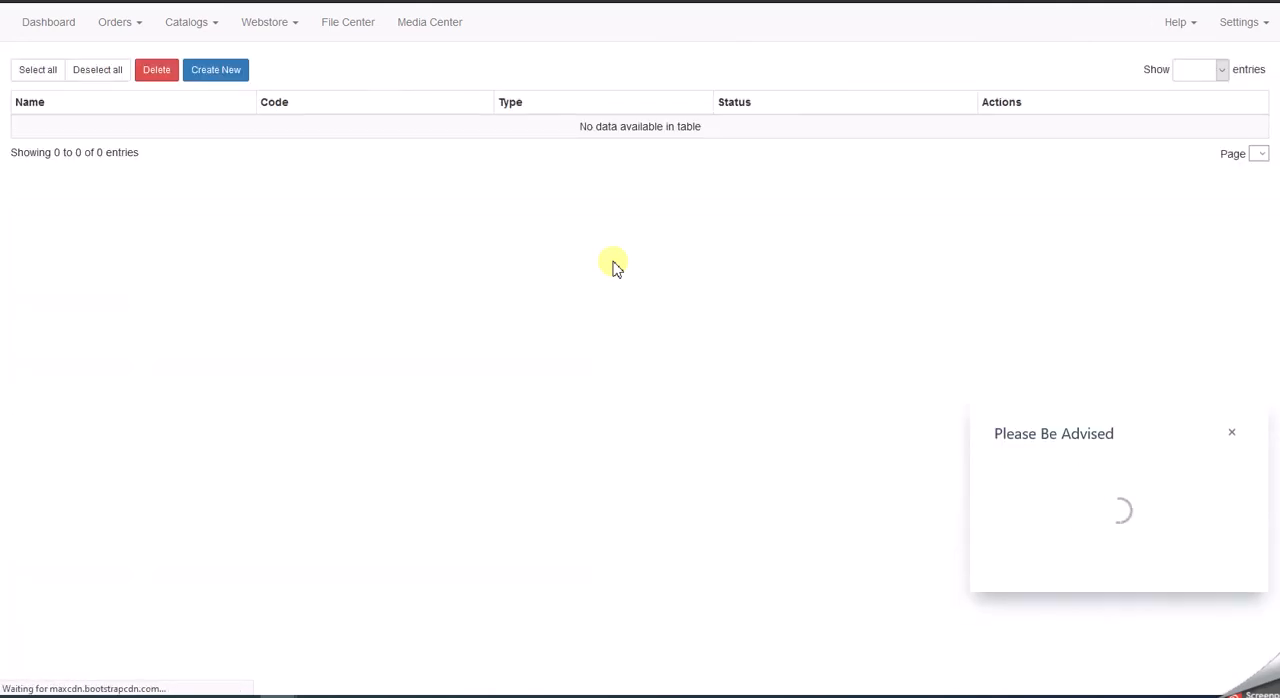
pyautogui.click(226, 80)
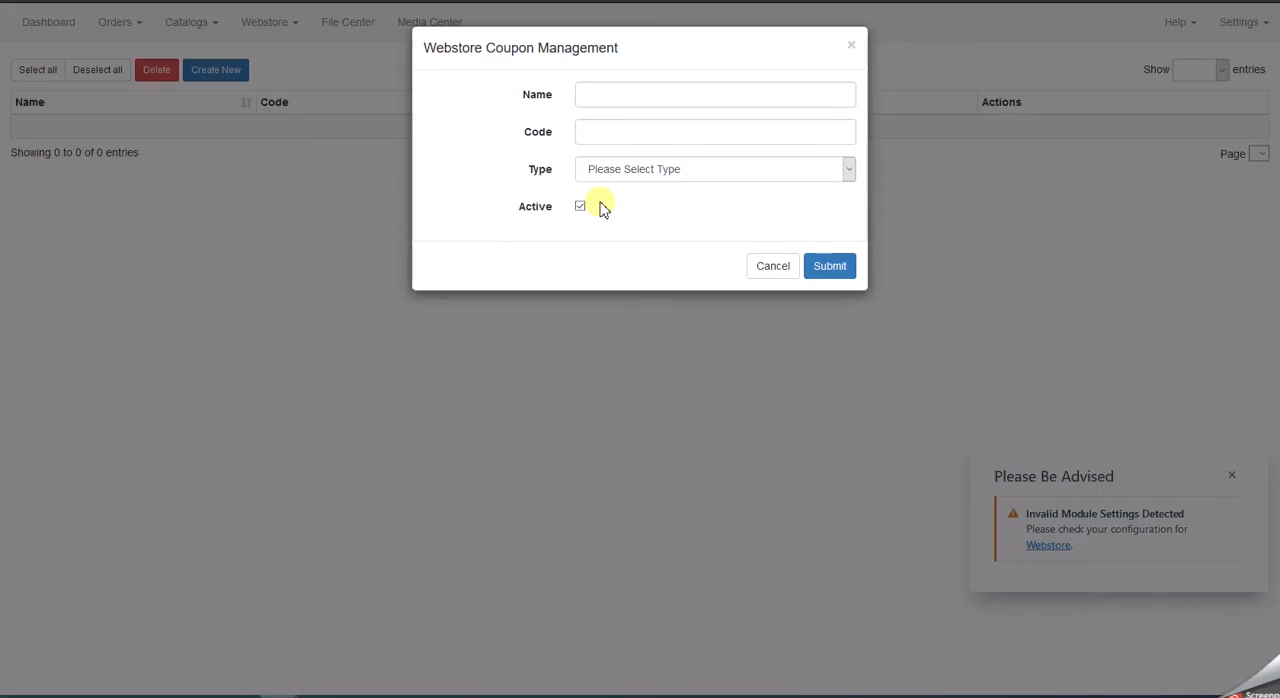
pyautogui.click(622, 177)
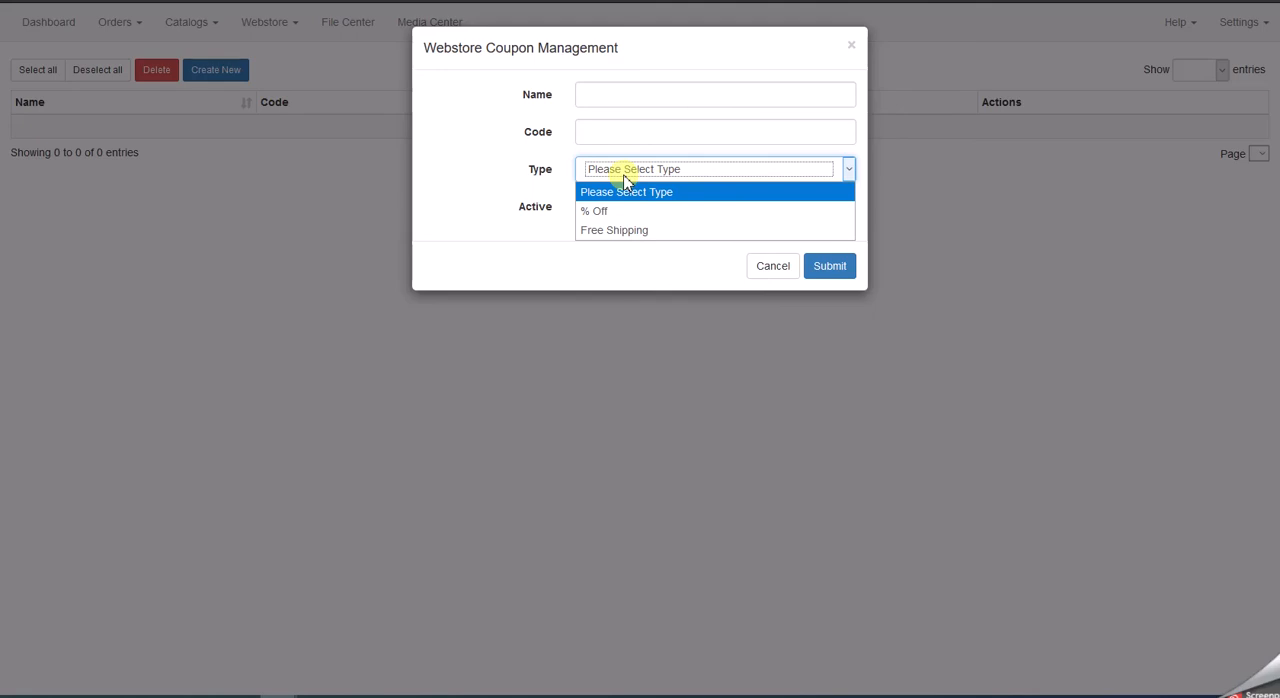
pyautogui.click(660, 60)
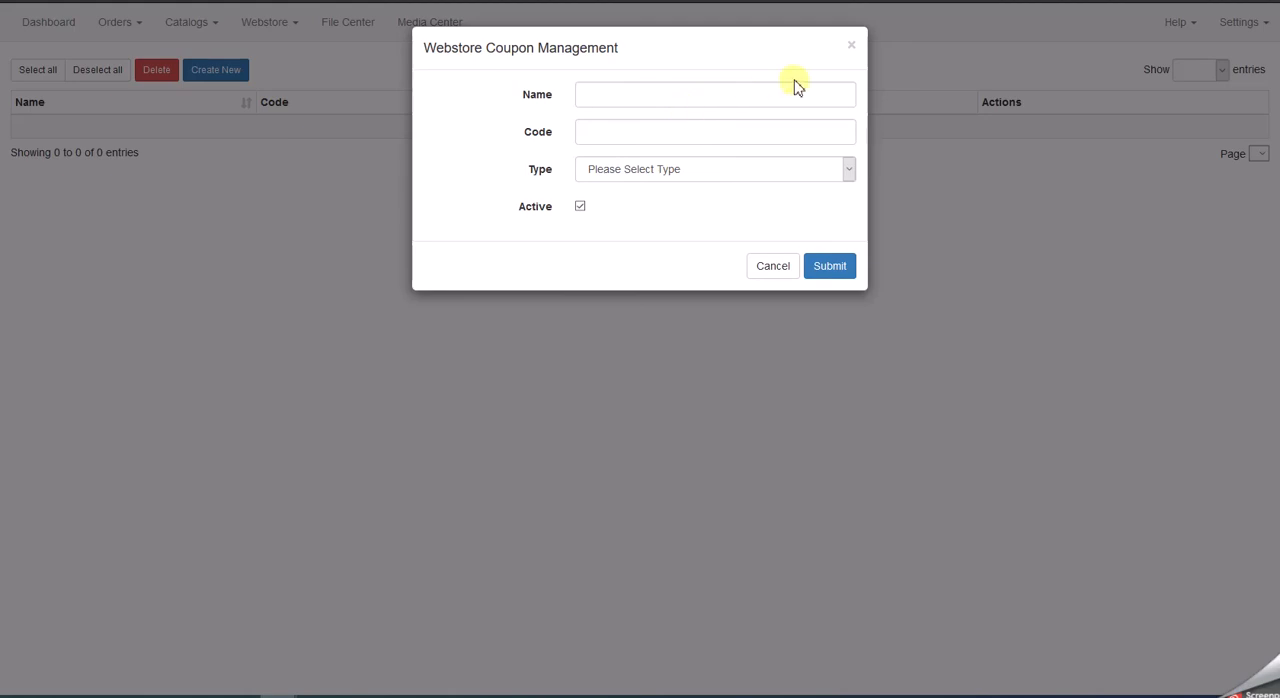
pyautogui.click(851, 49)
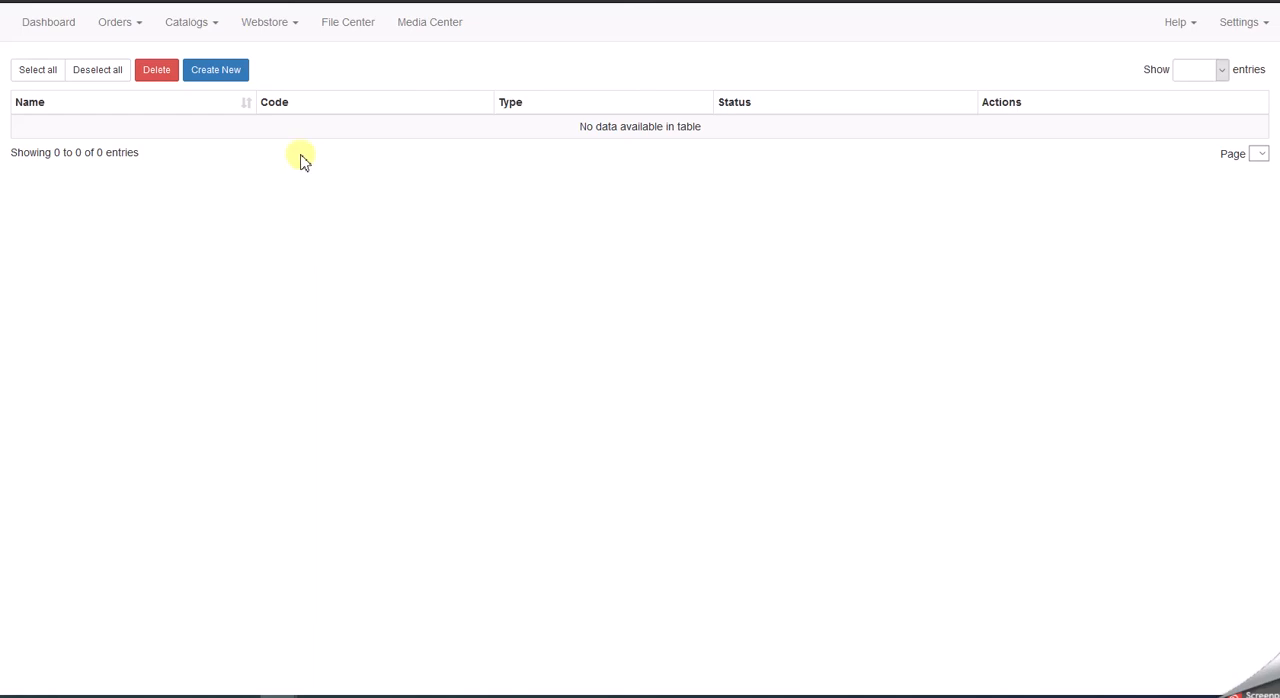
# - Search the private catalog, examine the brand and product group fields for creating a new product, and close the form without saving
pyautogui.click(219, 30)
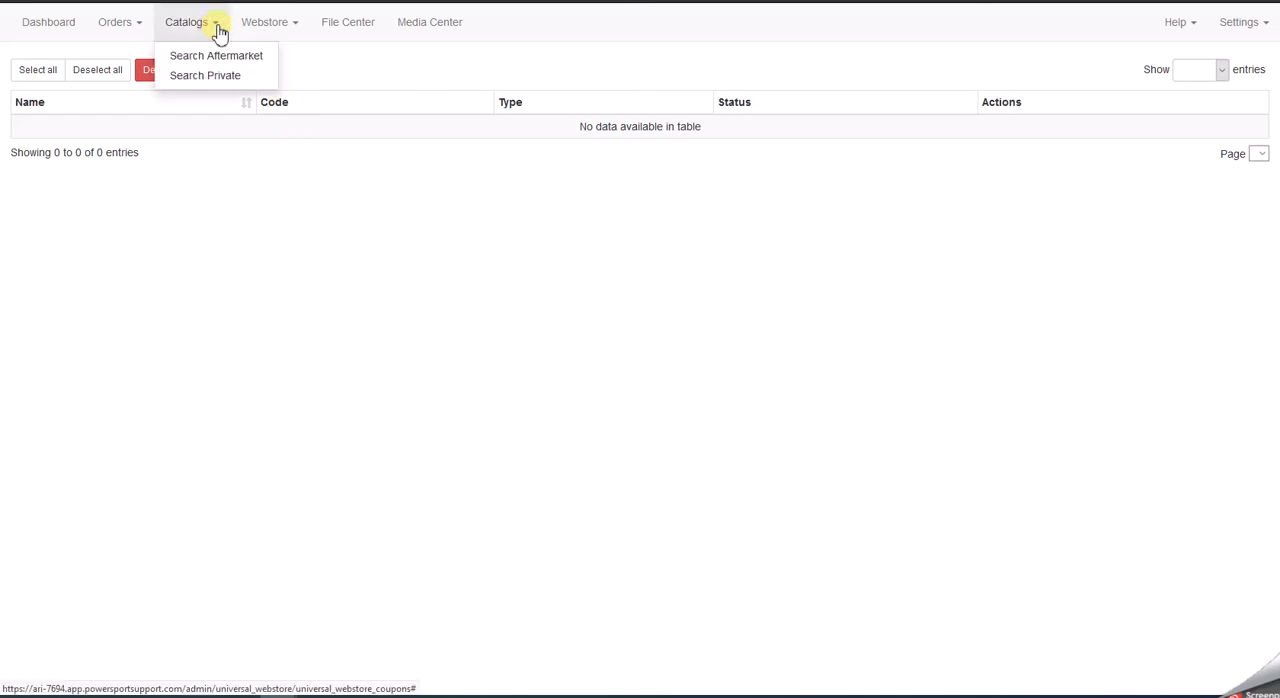
pyautogui.click(203, 75)
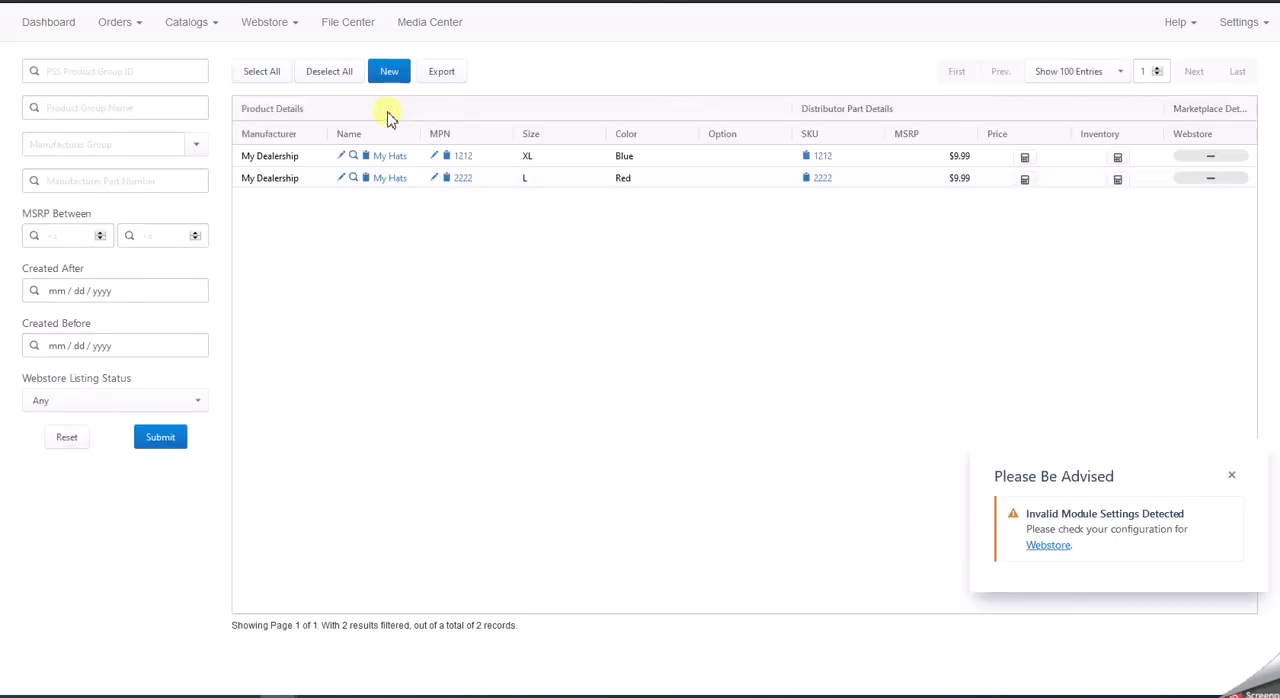
pyautogui.click(401, 79)
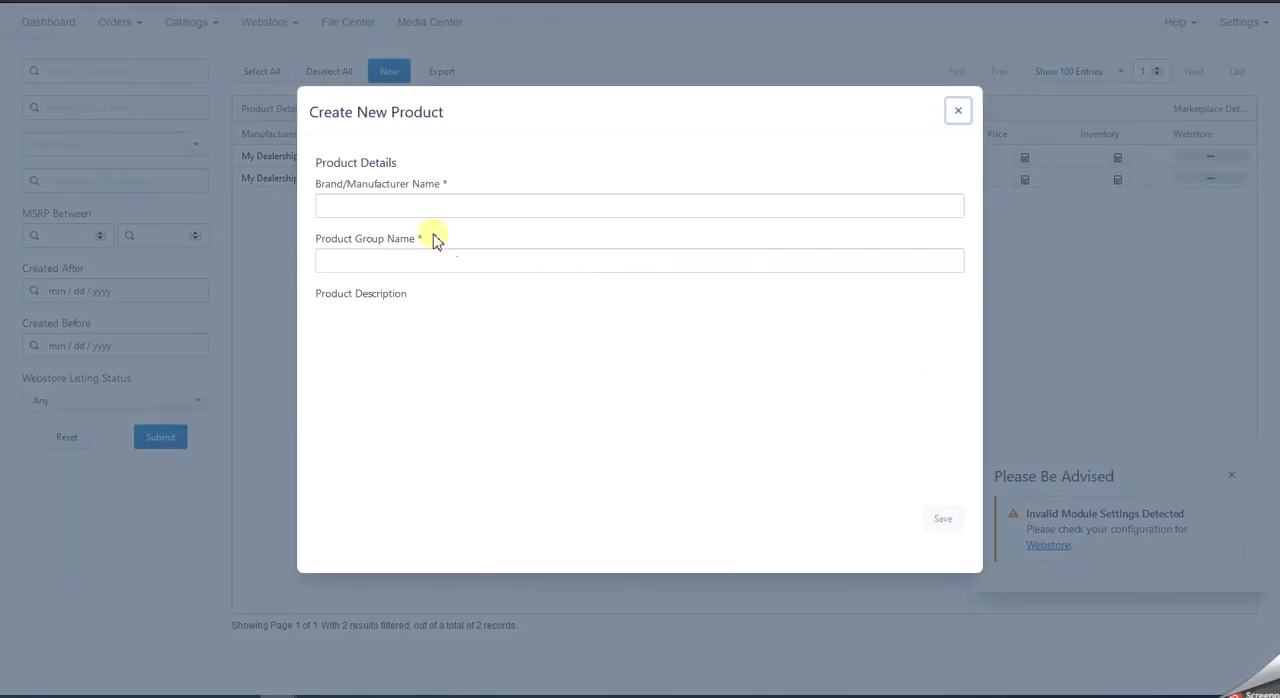
pyautogui.click(381, 205)
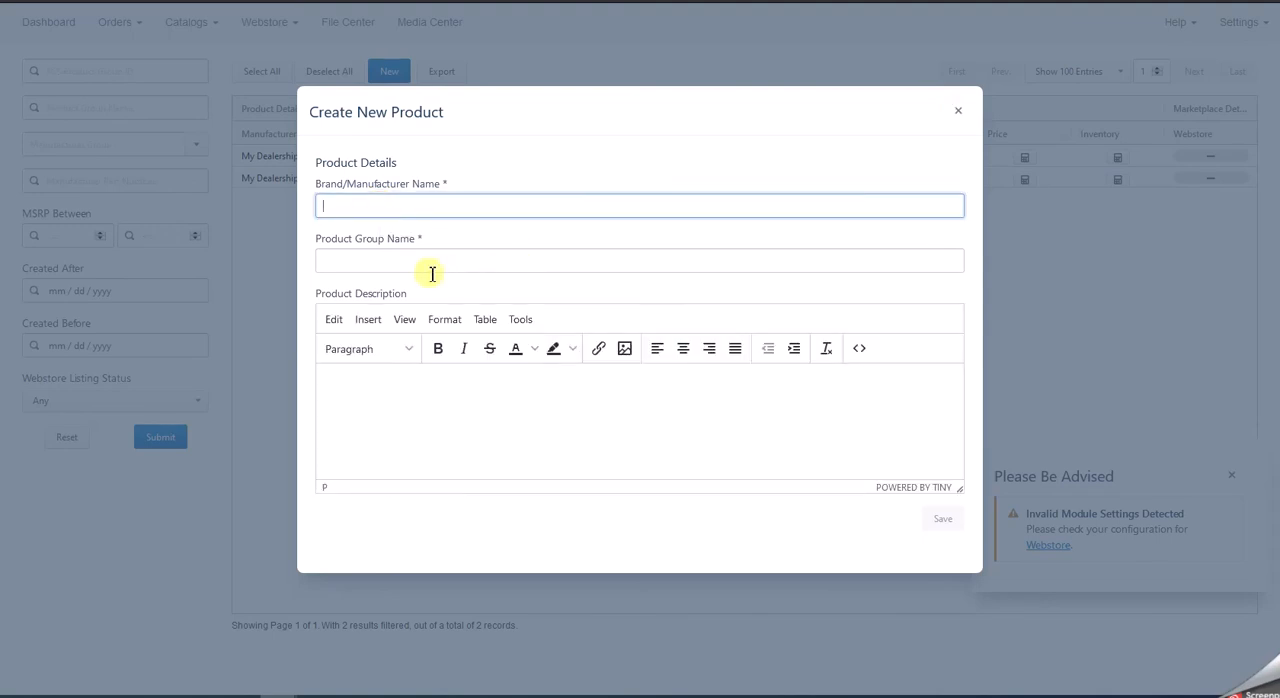
pyautogui.click(399, 263)
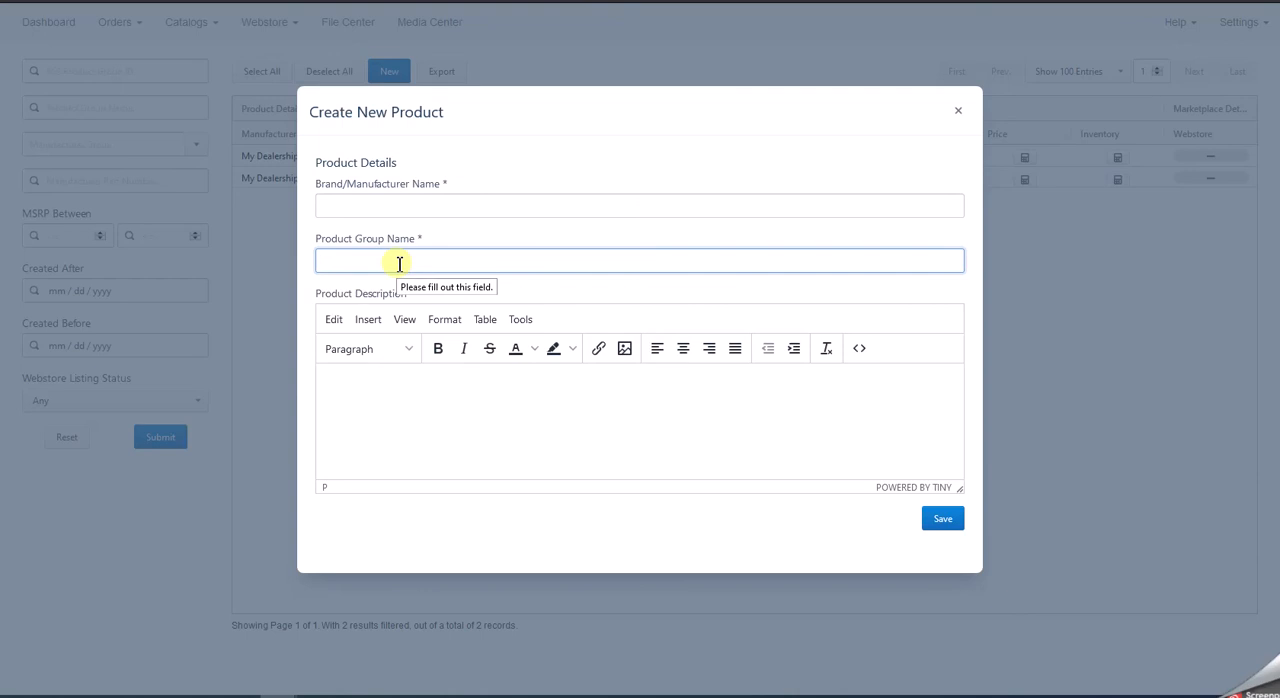
pyautogui.click(940, 525)
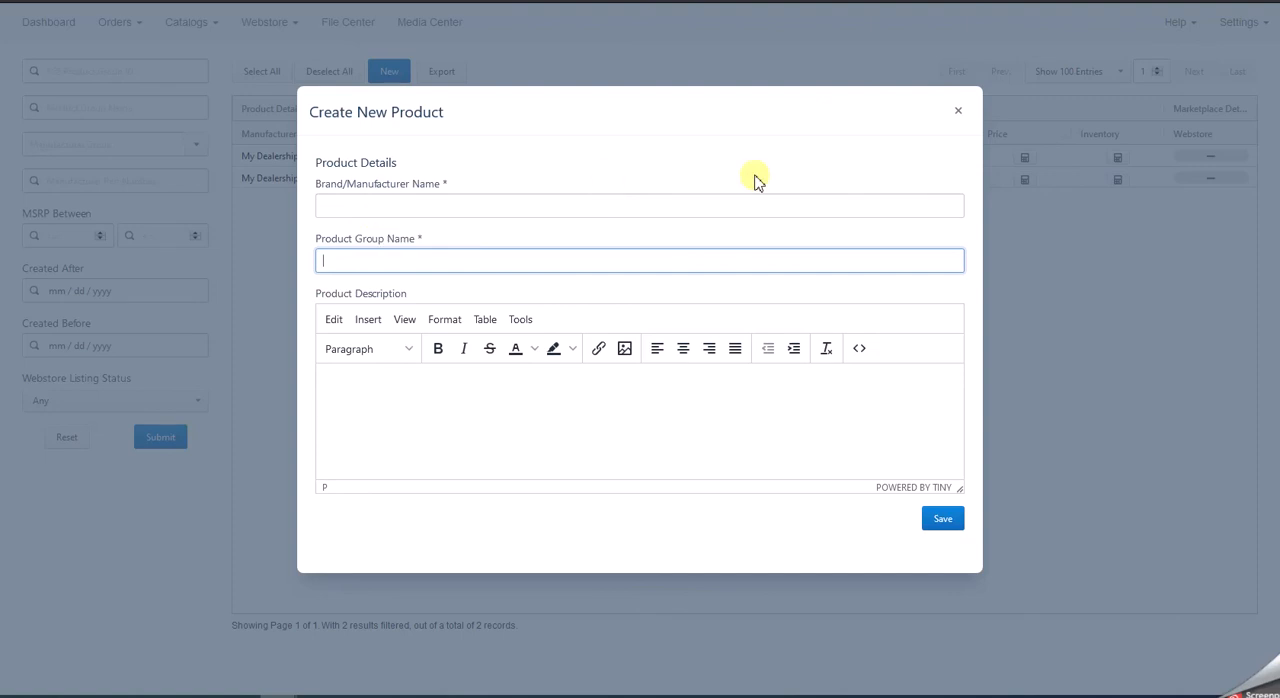
pyautogui.click(958, 113)
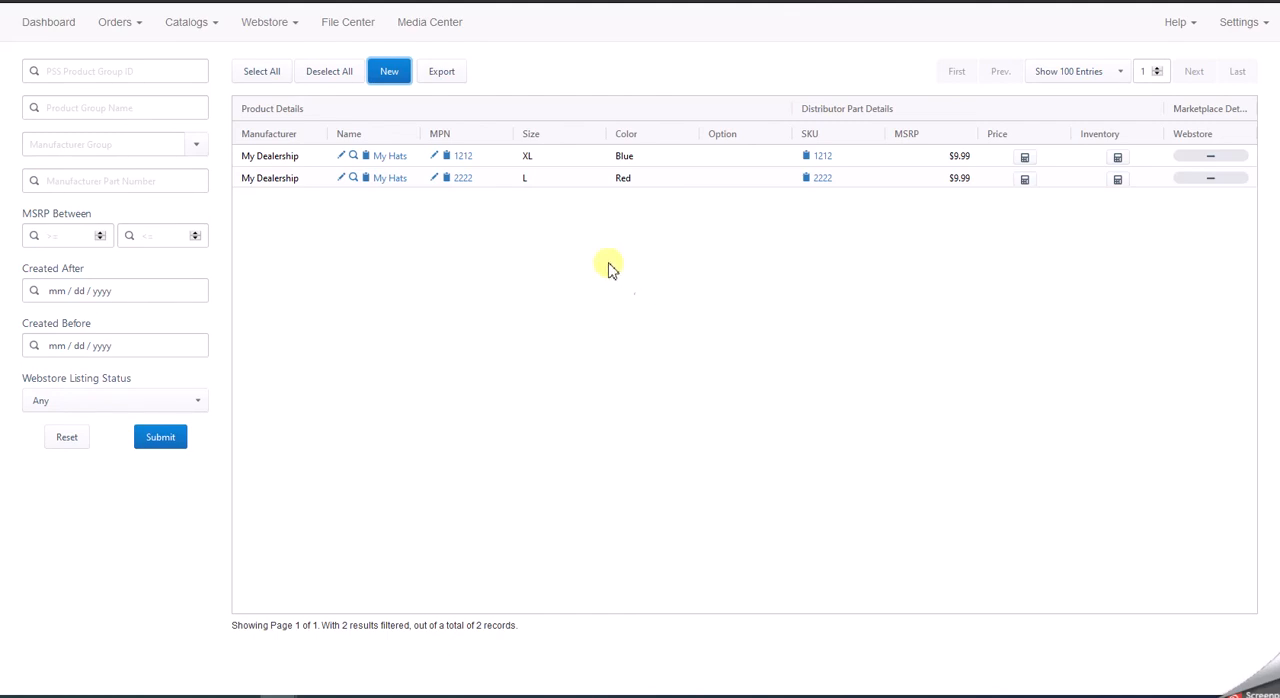
# - Open the File Center, examine the Private Catalog: Import Fitment job and its template and upload options, and close it without submitting
pyautogui.click(349, 30)
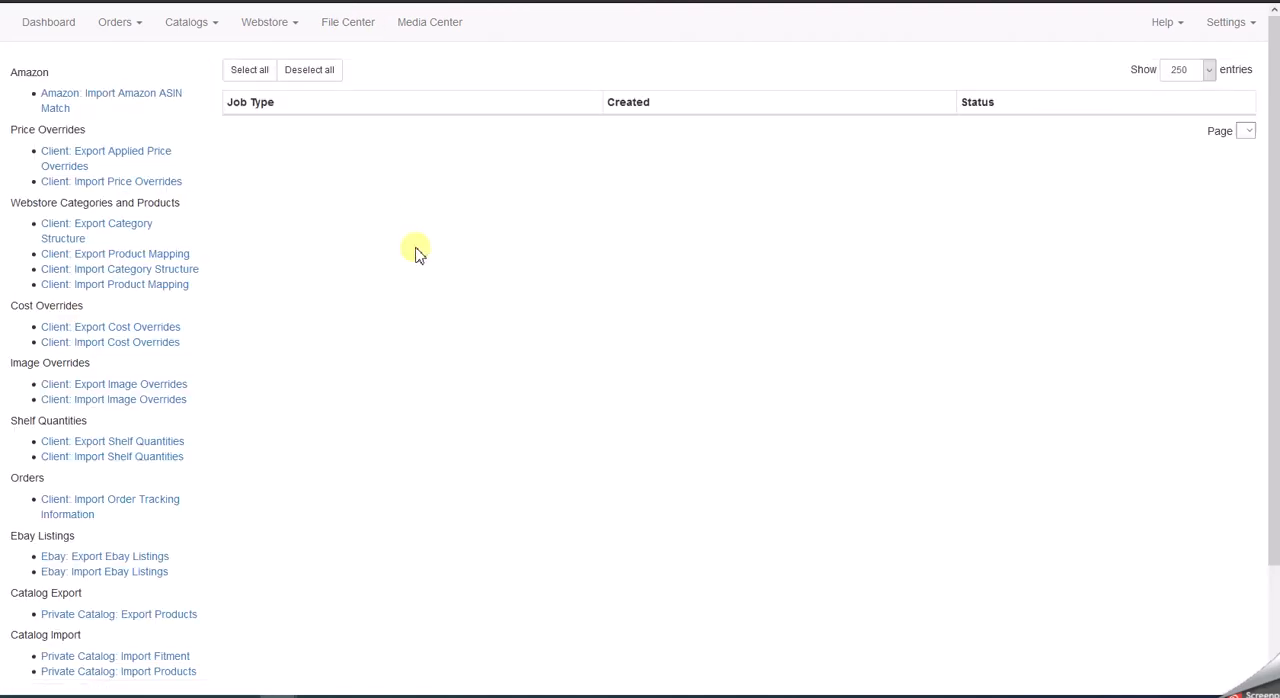
pyautogui.click(60, 181)
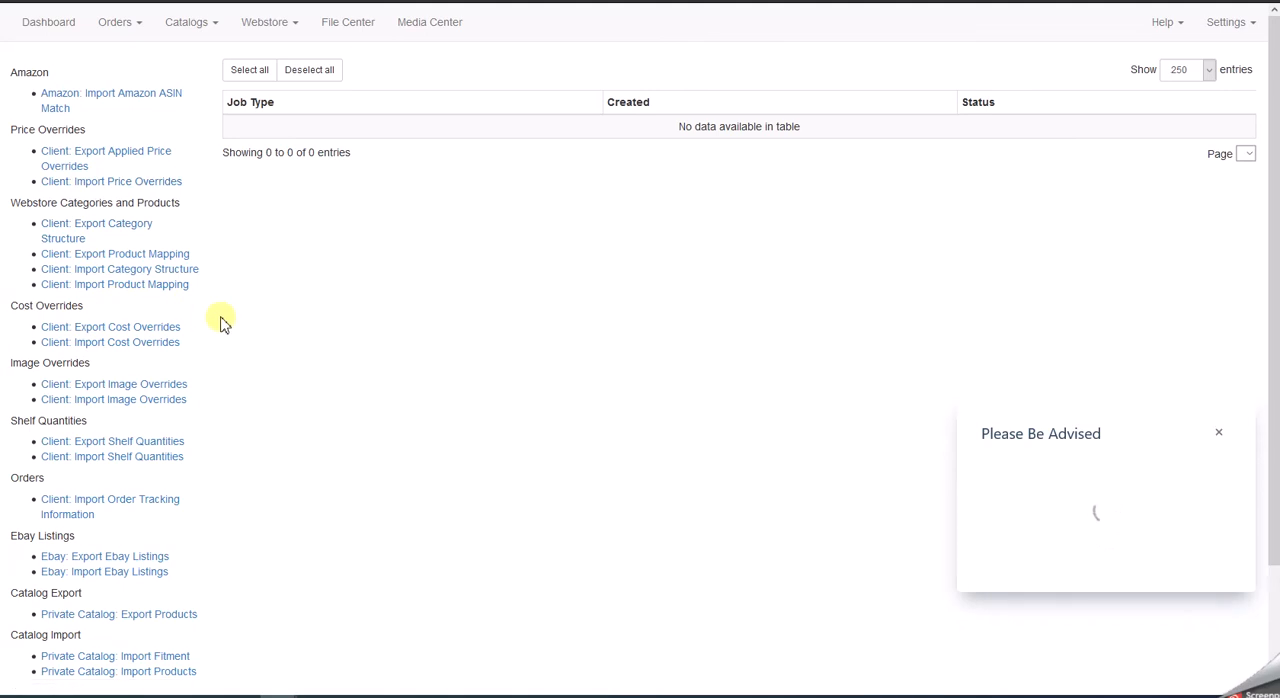
pyautogui.scroll(-1, 222, 322)
pyautogui.scroll(-1, 222, 322)
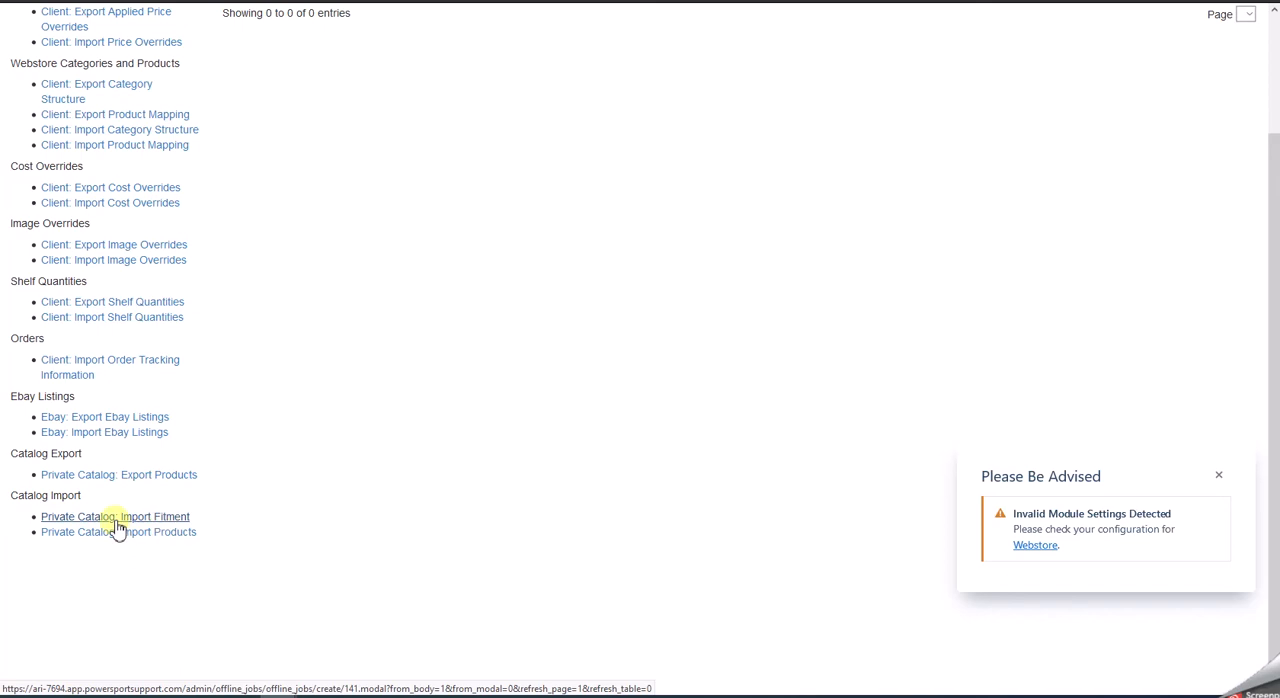
pyautogui.scroll(1, 429, 480)
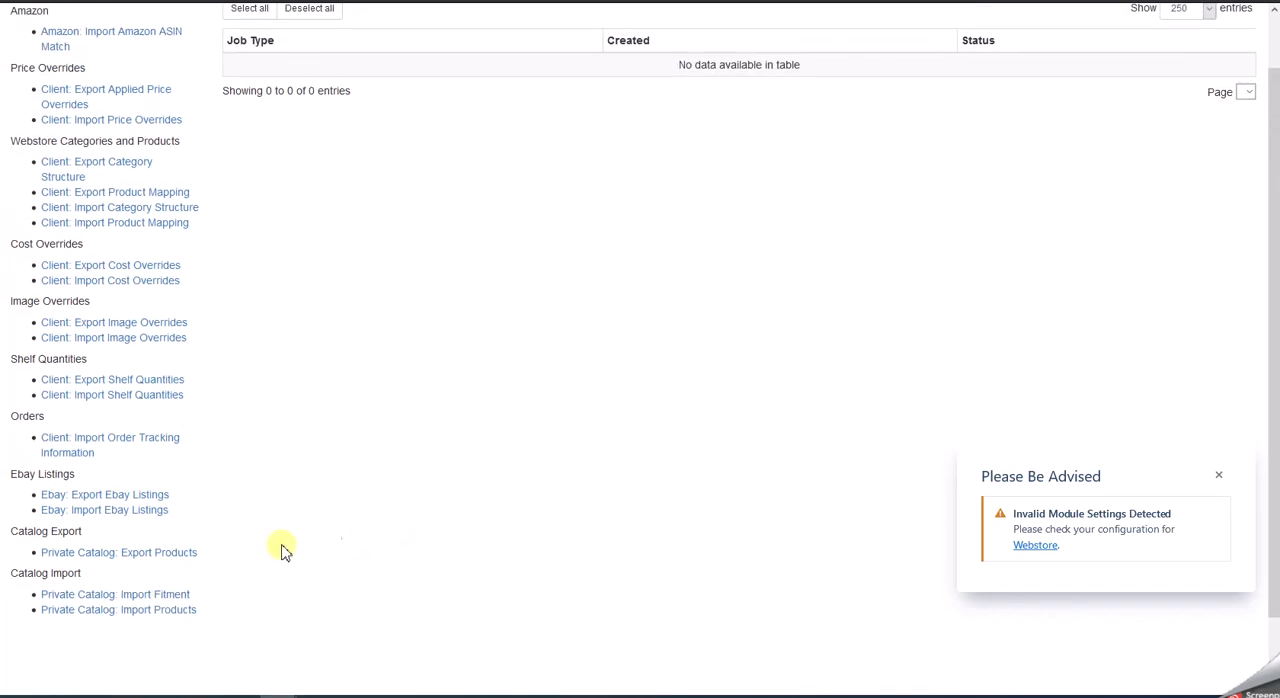
pyautogui.click(165, 596)
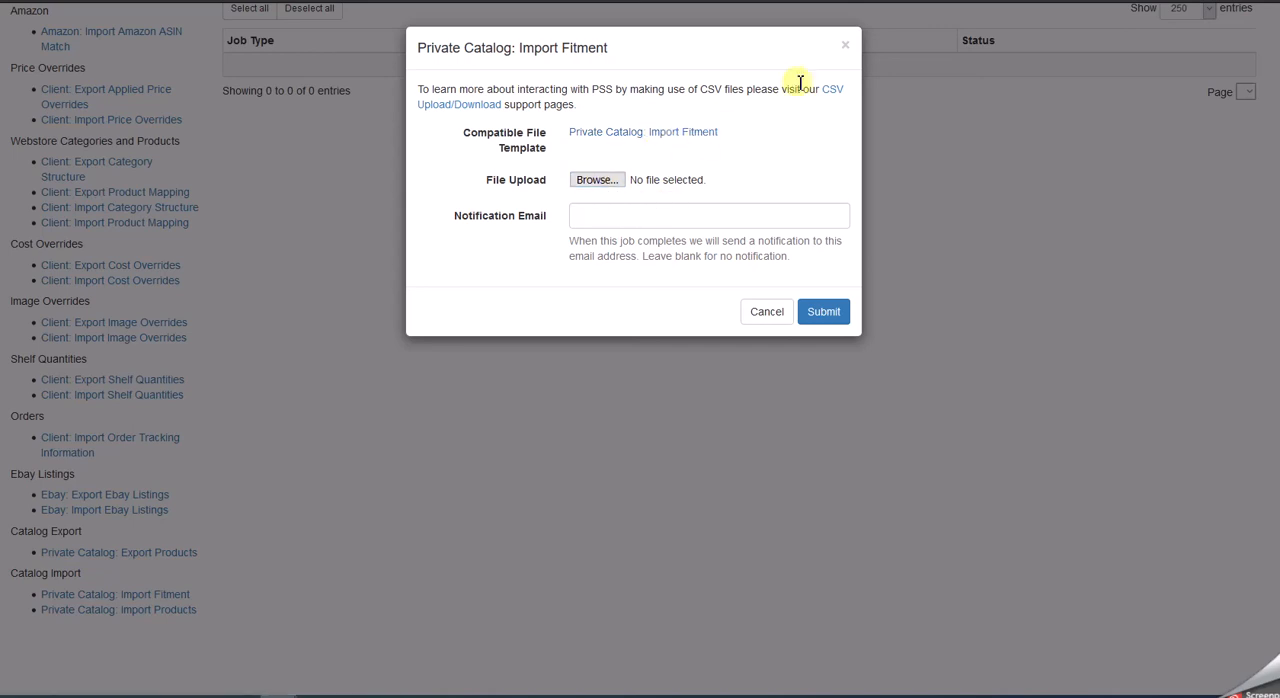
pyautogui.click(846, 47)
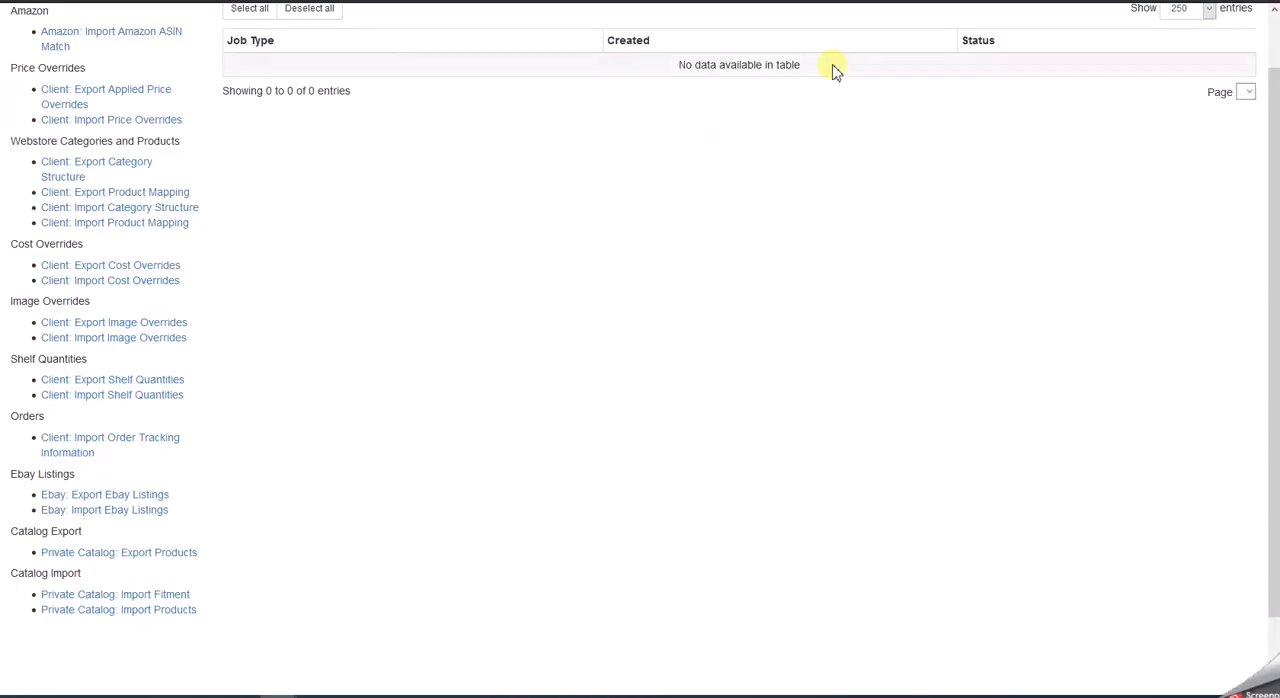
# - Open the LightSpeed module settings to examine the Web Orders Module and 3PA/Data Warehouse credential fields
pyautogui.scroll(1, 779, 395)
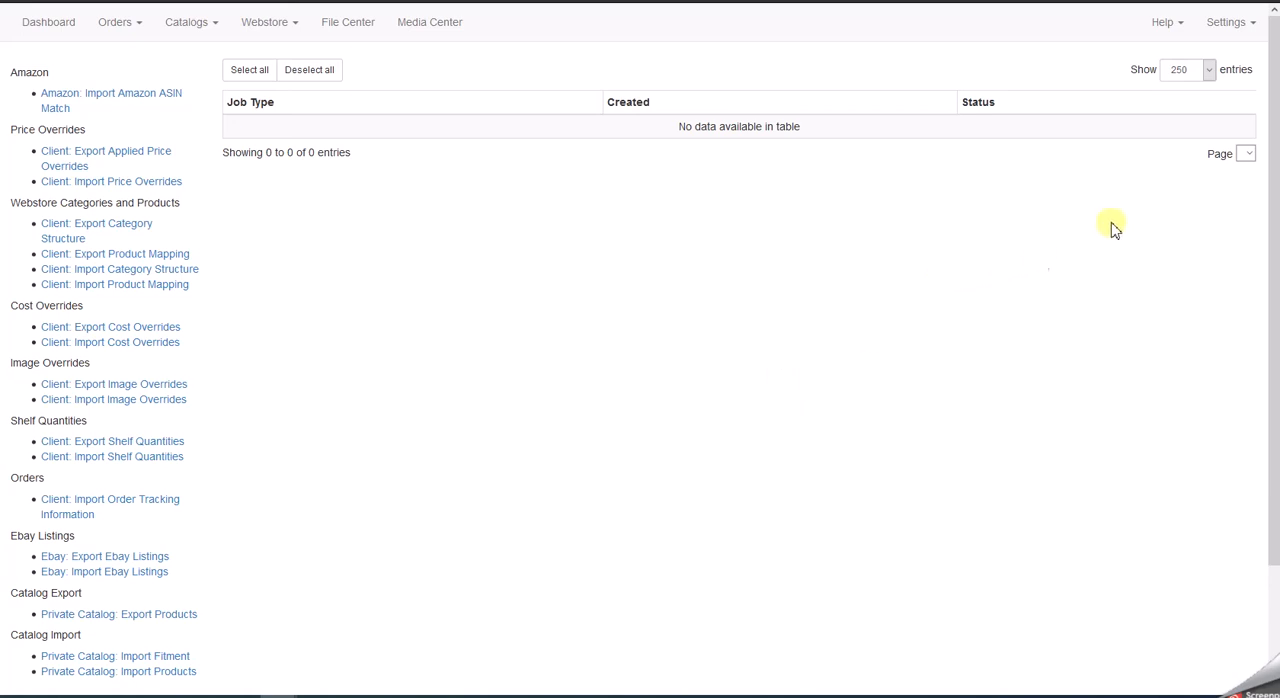
pyautogui.click(1247, 26)
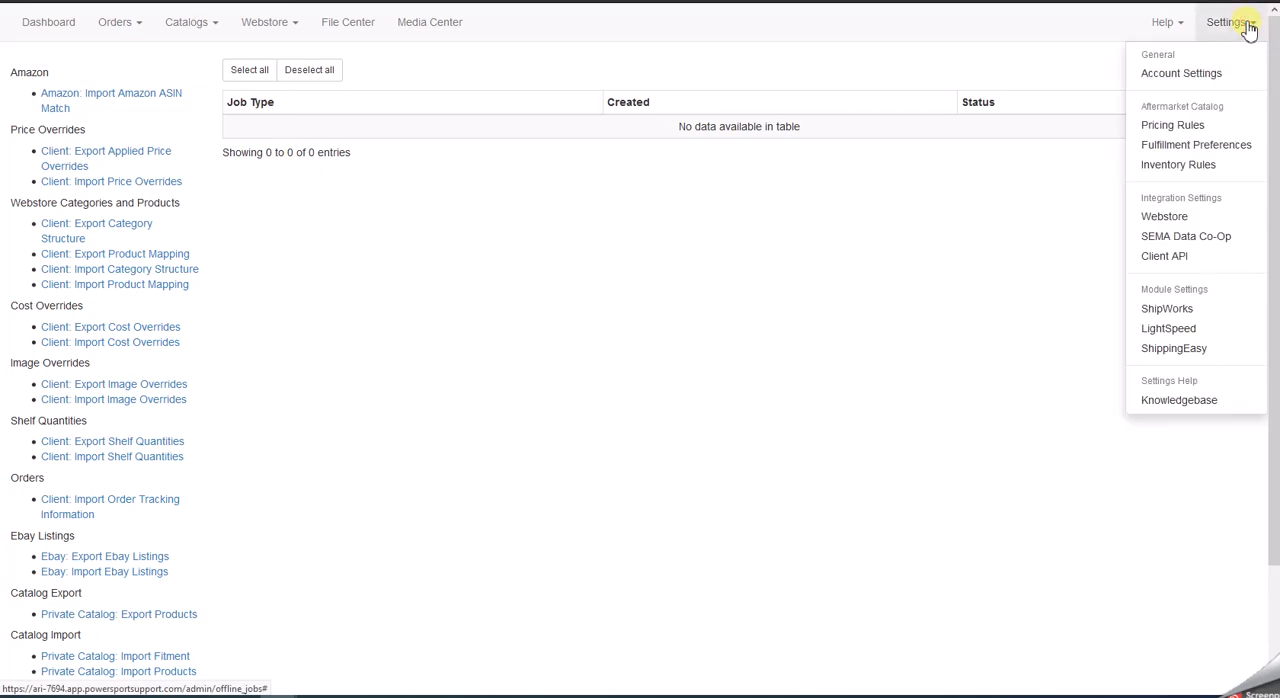
pyautogui.click(1171, 329)
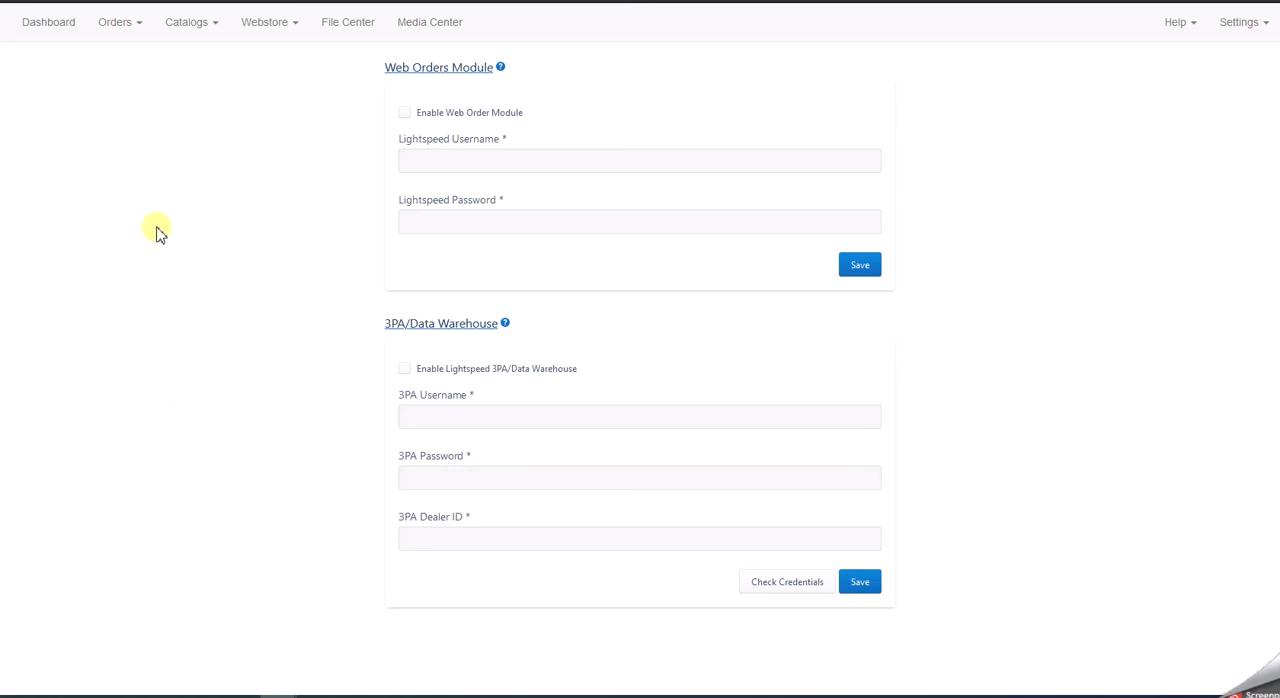
# - Open Order Lookup to view the order filters and list, dismiss the advisory notice, and return to the ARI CMS dashboard
pyautogui.click(138, 25)
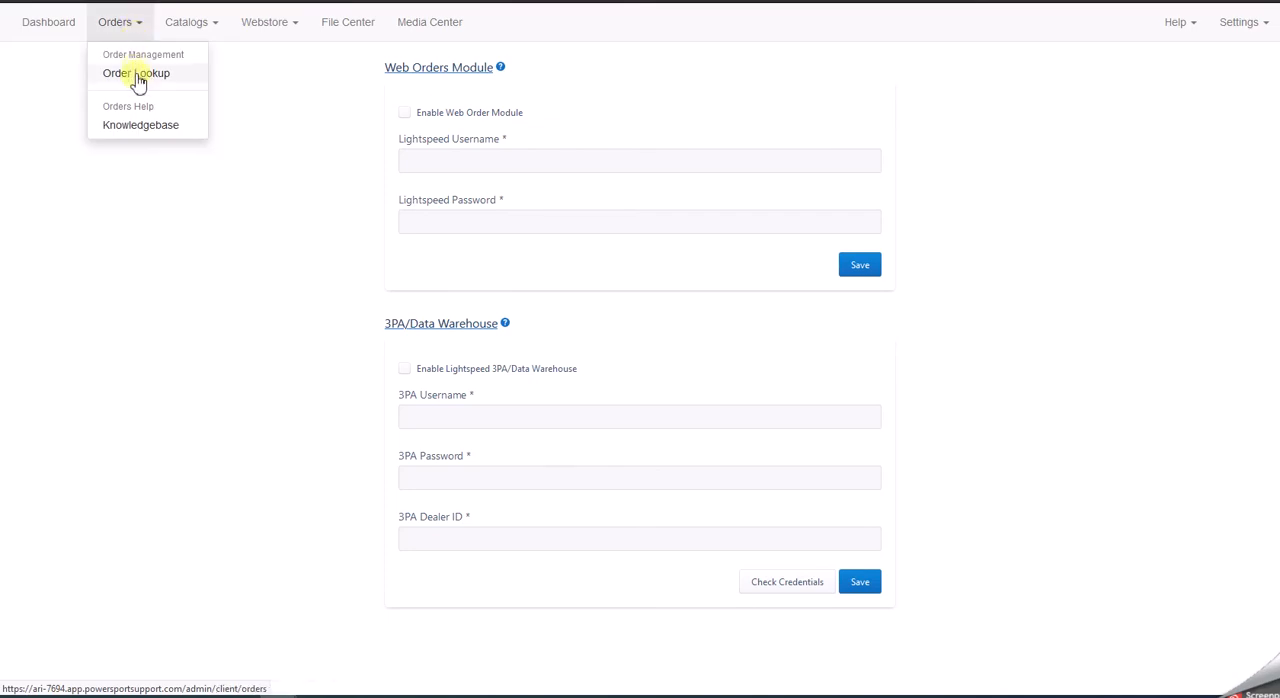
pyautogui.click(138, 74)
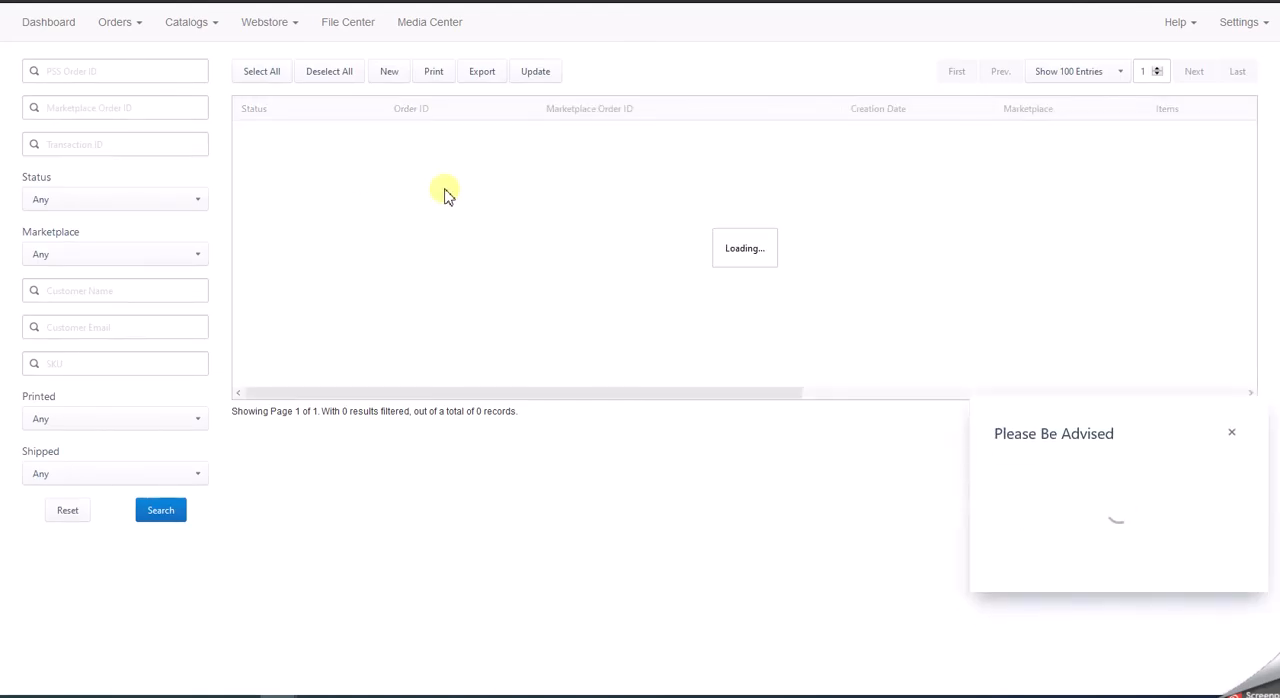
pyautogui.click(1232, 479)
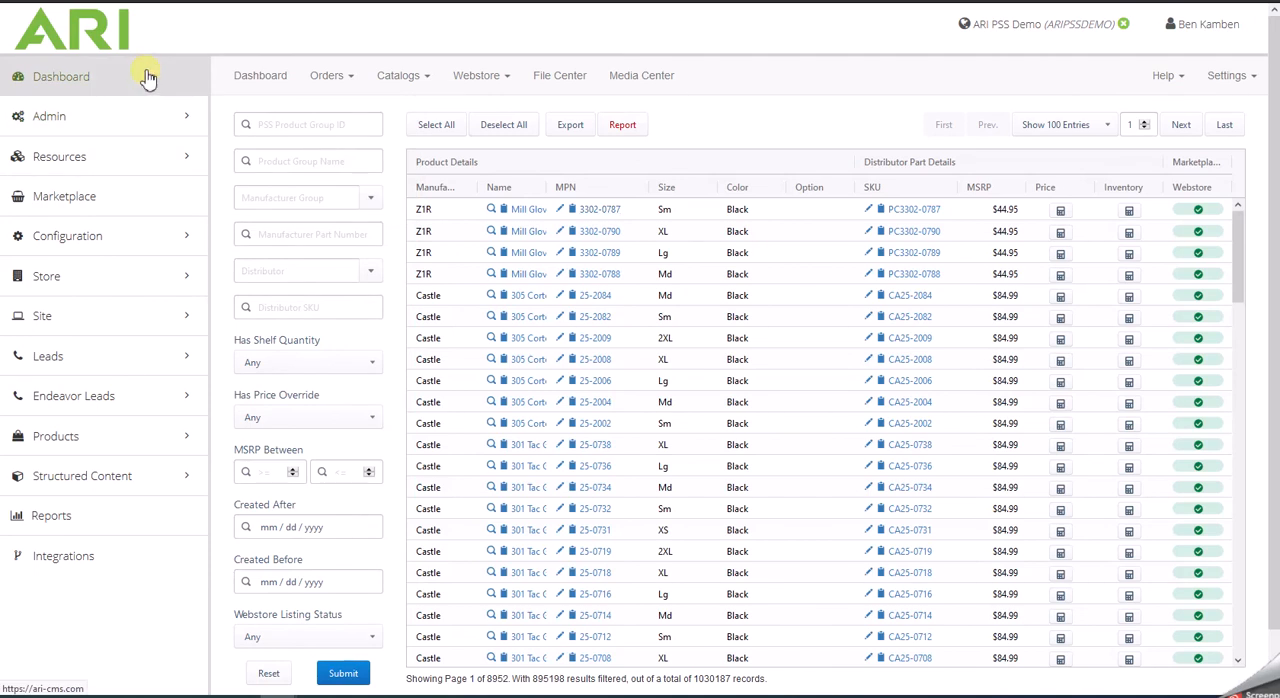
pyautogui.click(148, 78)
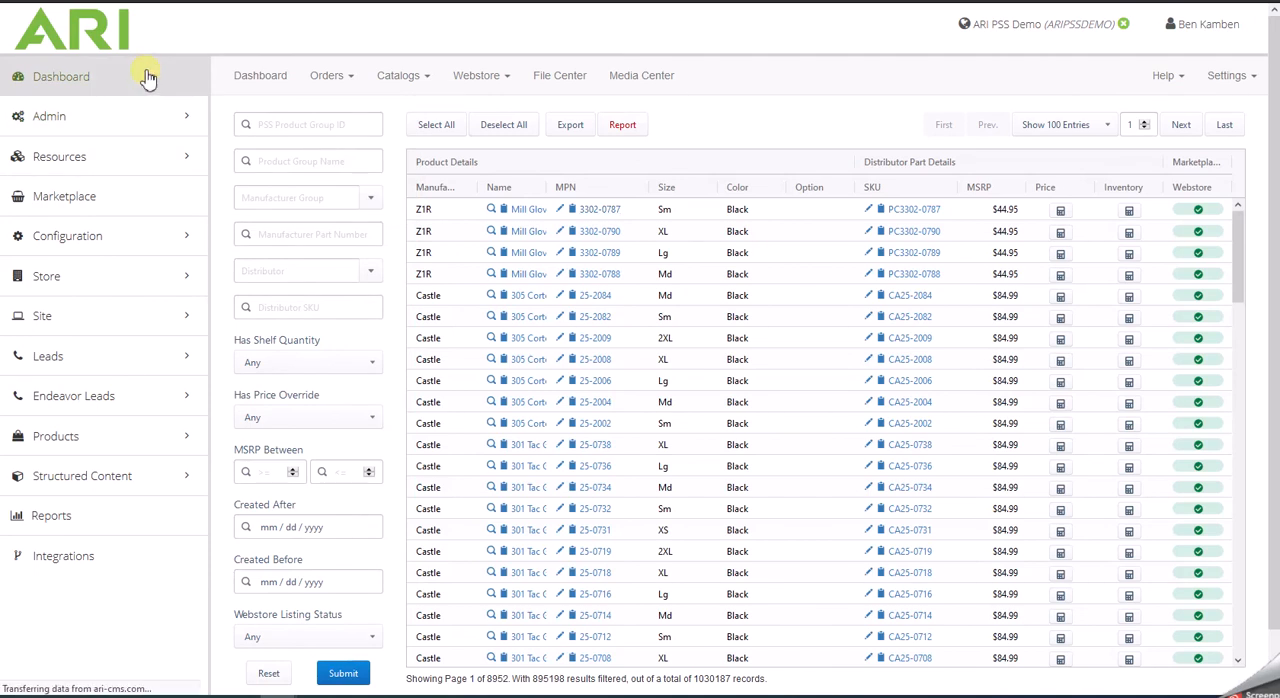